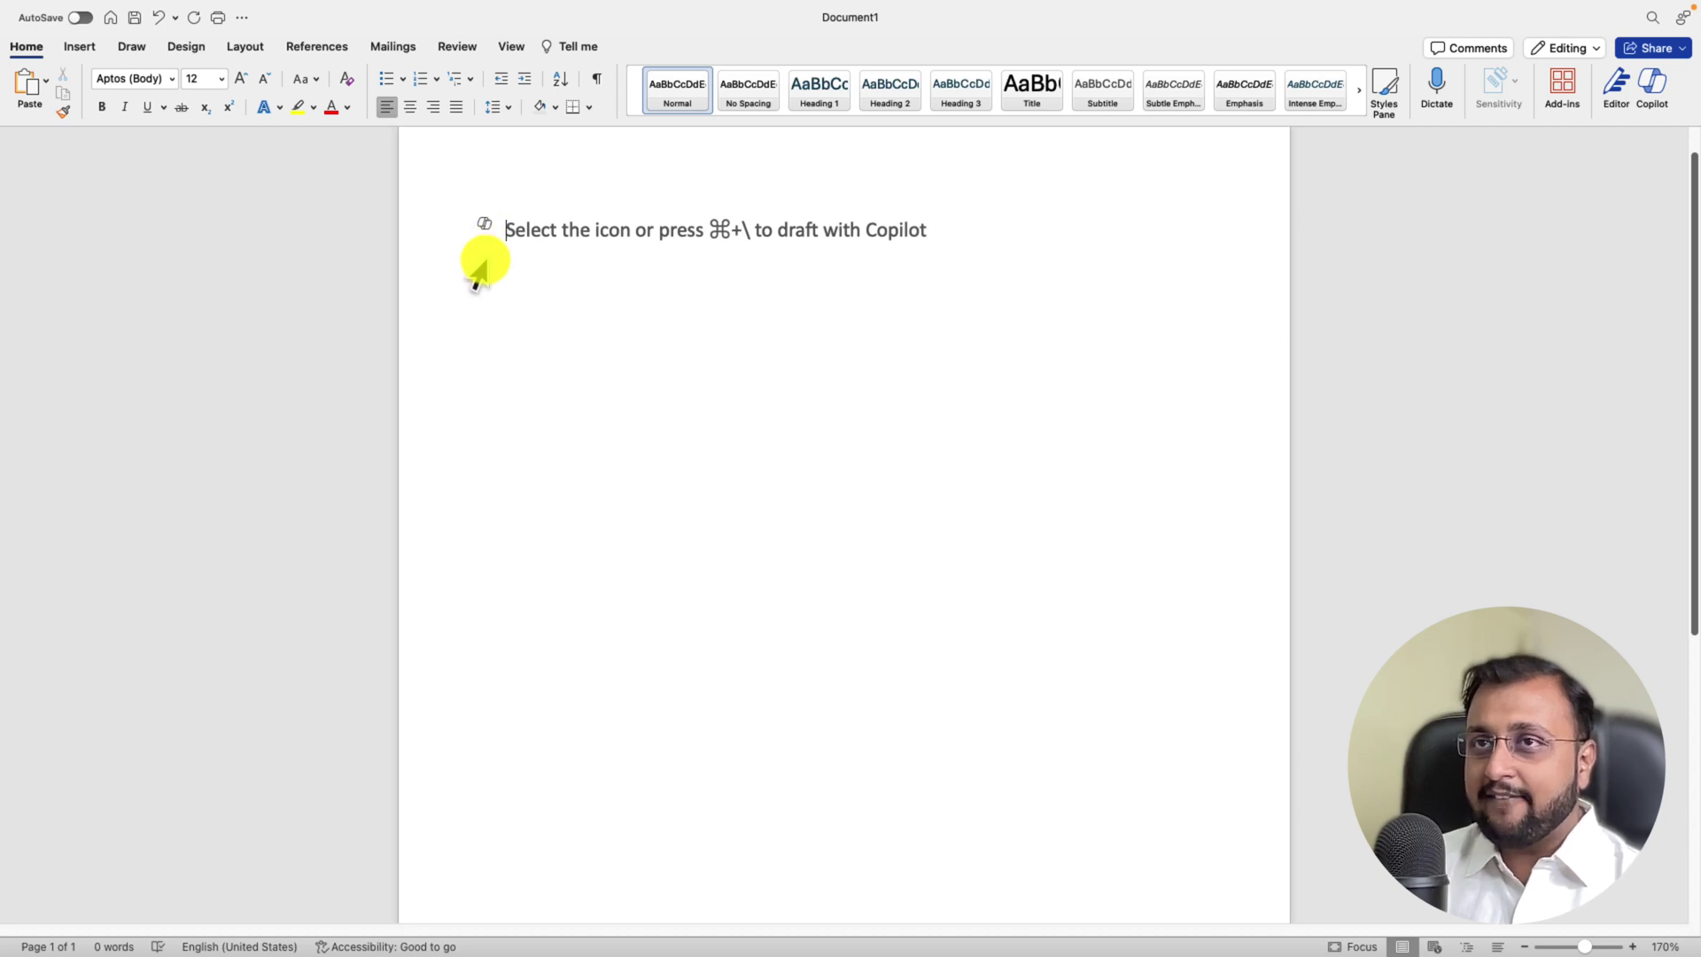
Step: Open the Draft with Copilot prompt on the blank first line and move it up-left
click(492, 259)
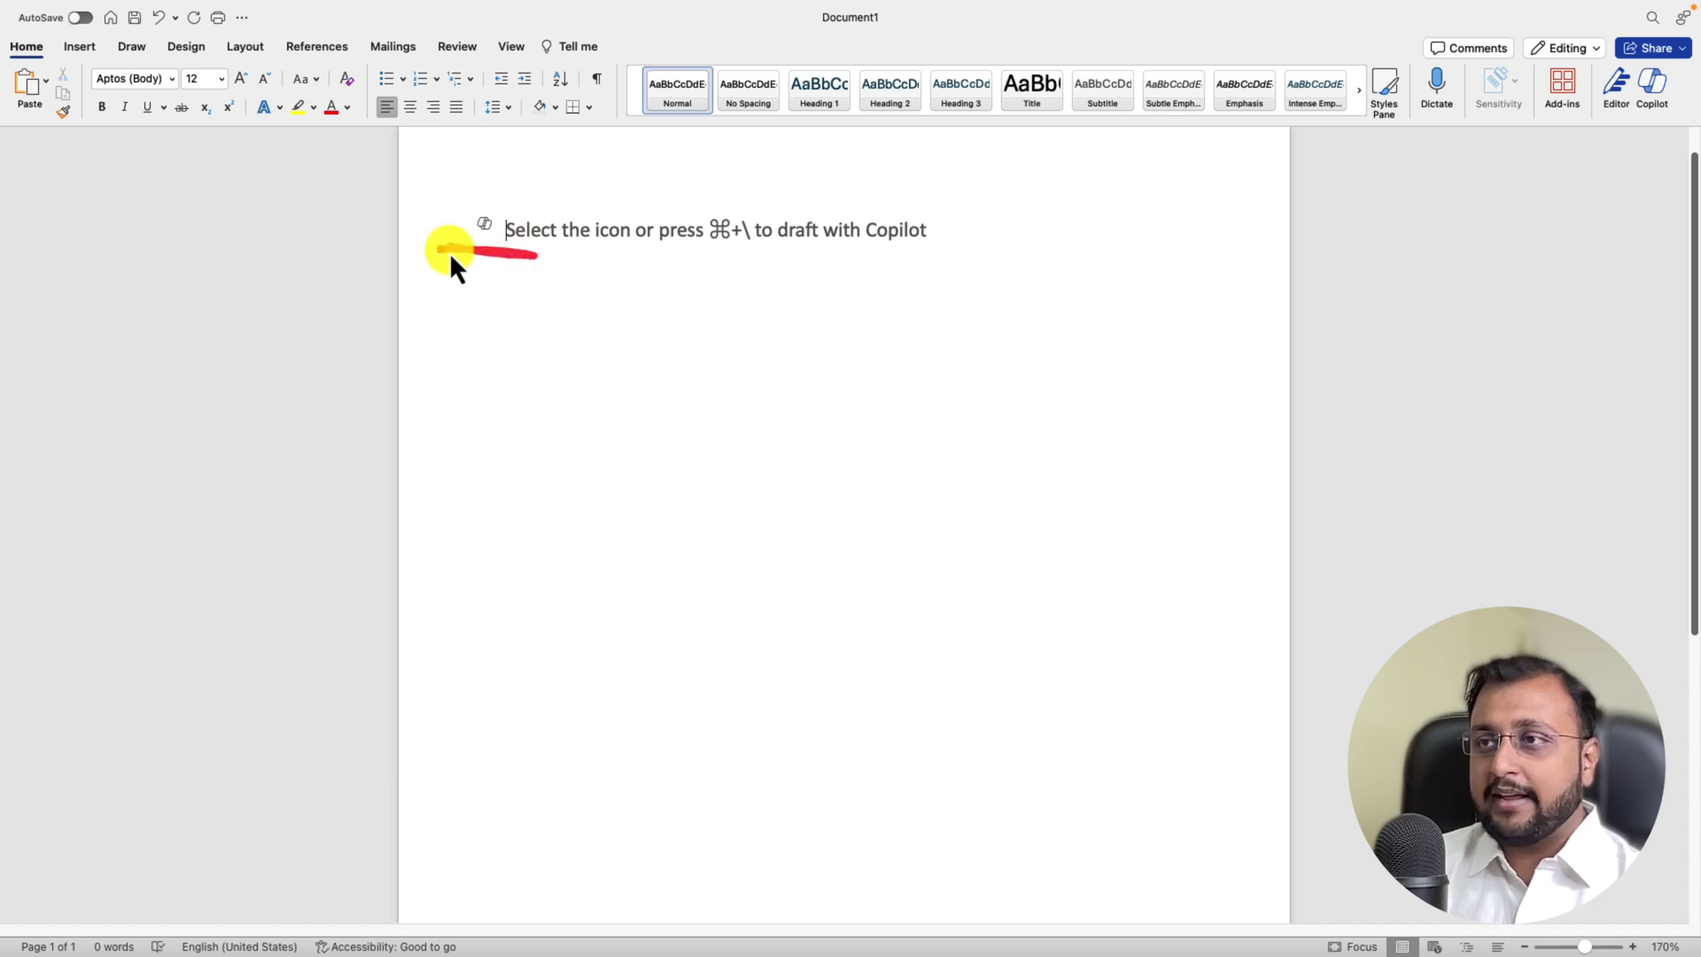
mouse_move(450, 254)
mouse_down()
mouse_move(457, 202)
mouse_move(837, 188)
mouse_up()
drag(956, 279, 563, 274)
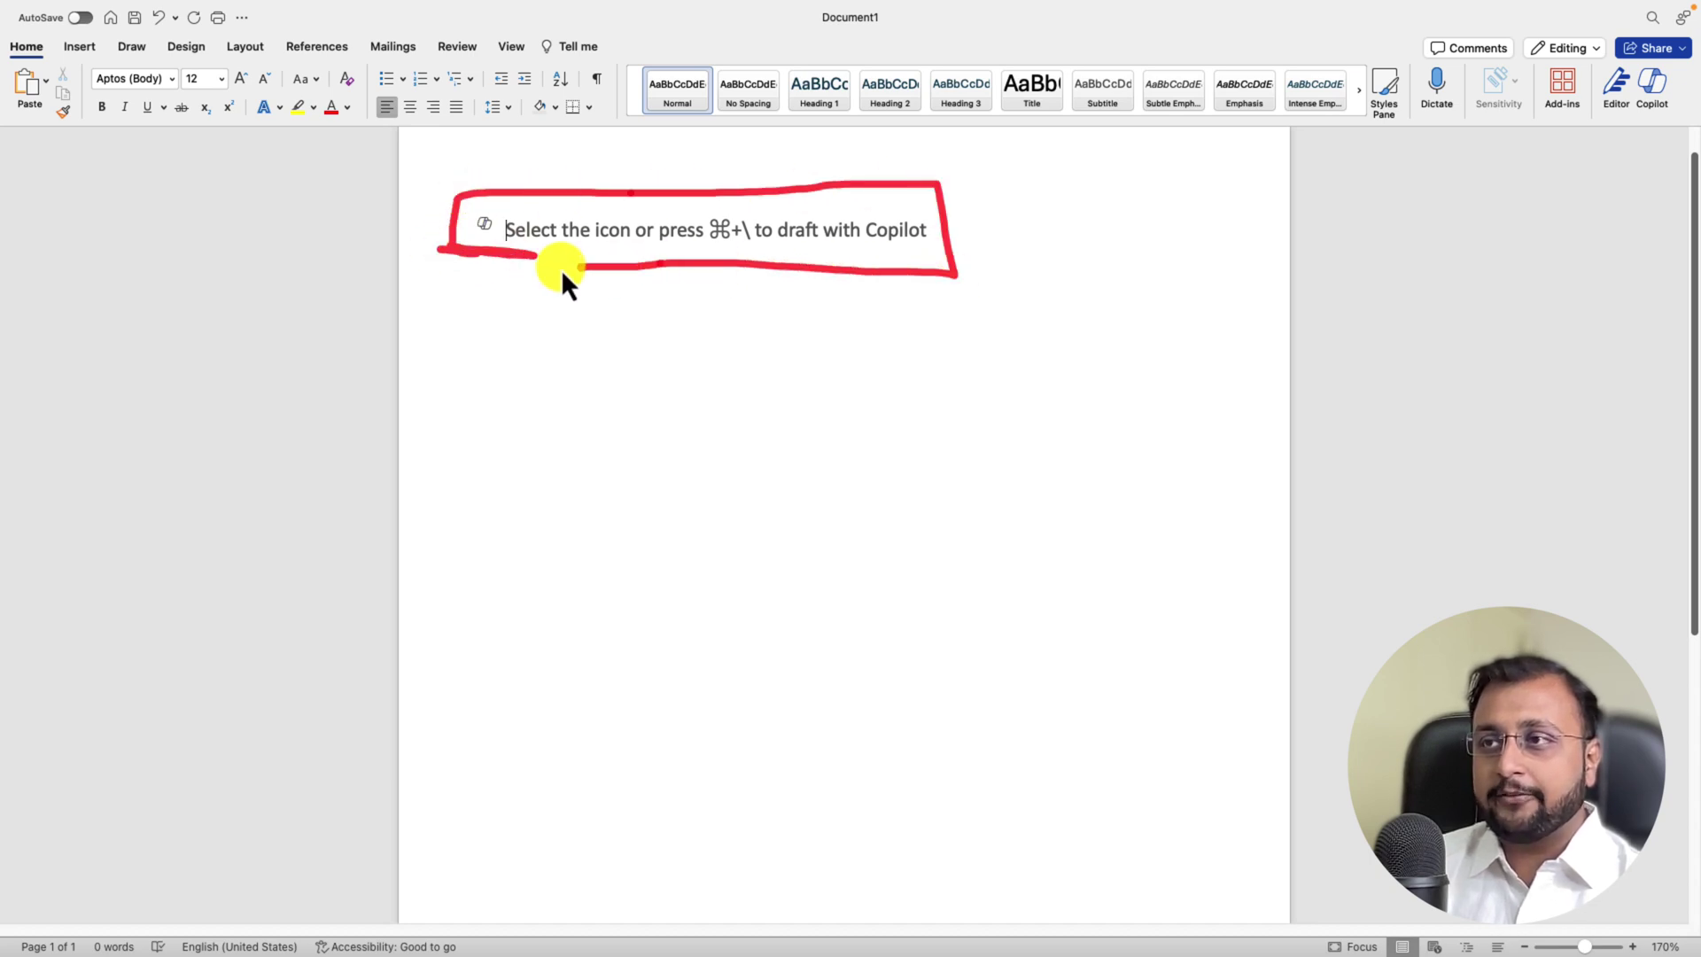
click(483, 226)
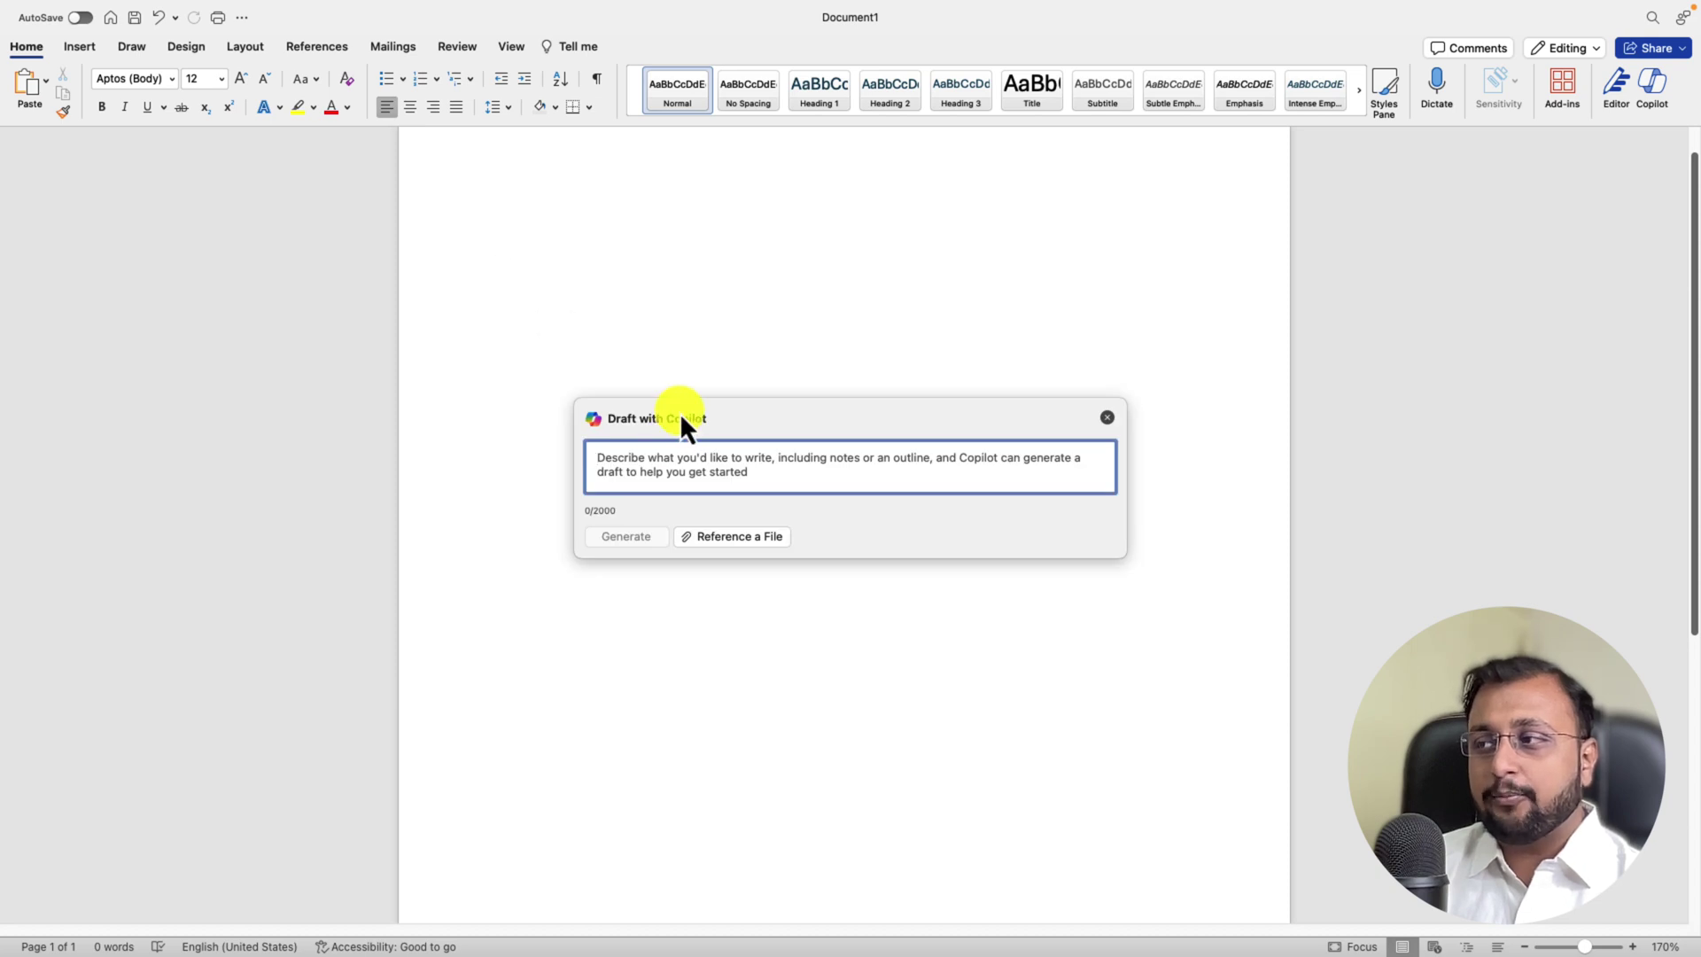
drag(681, 422, 544, 247)
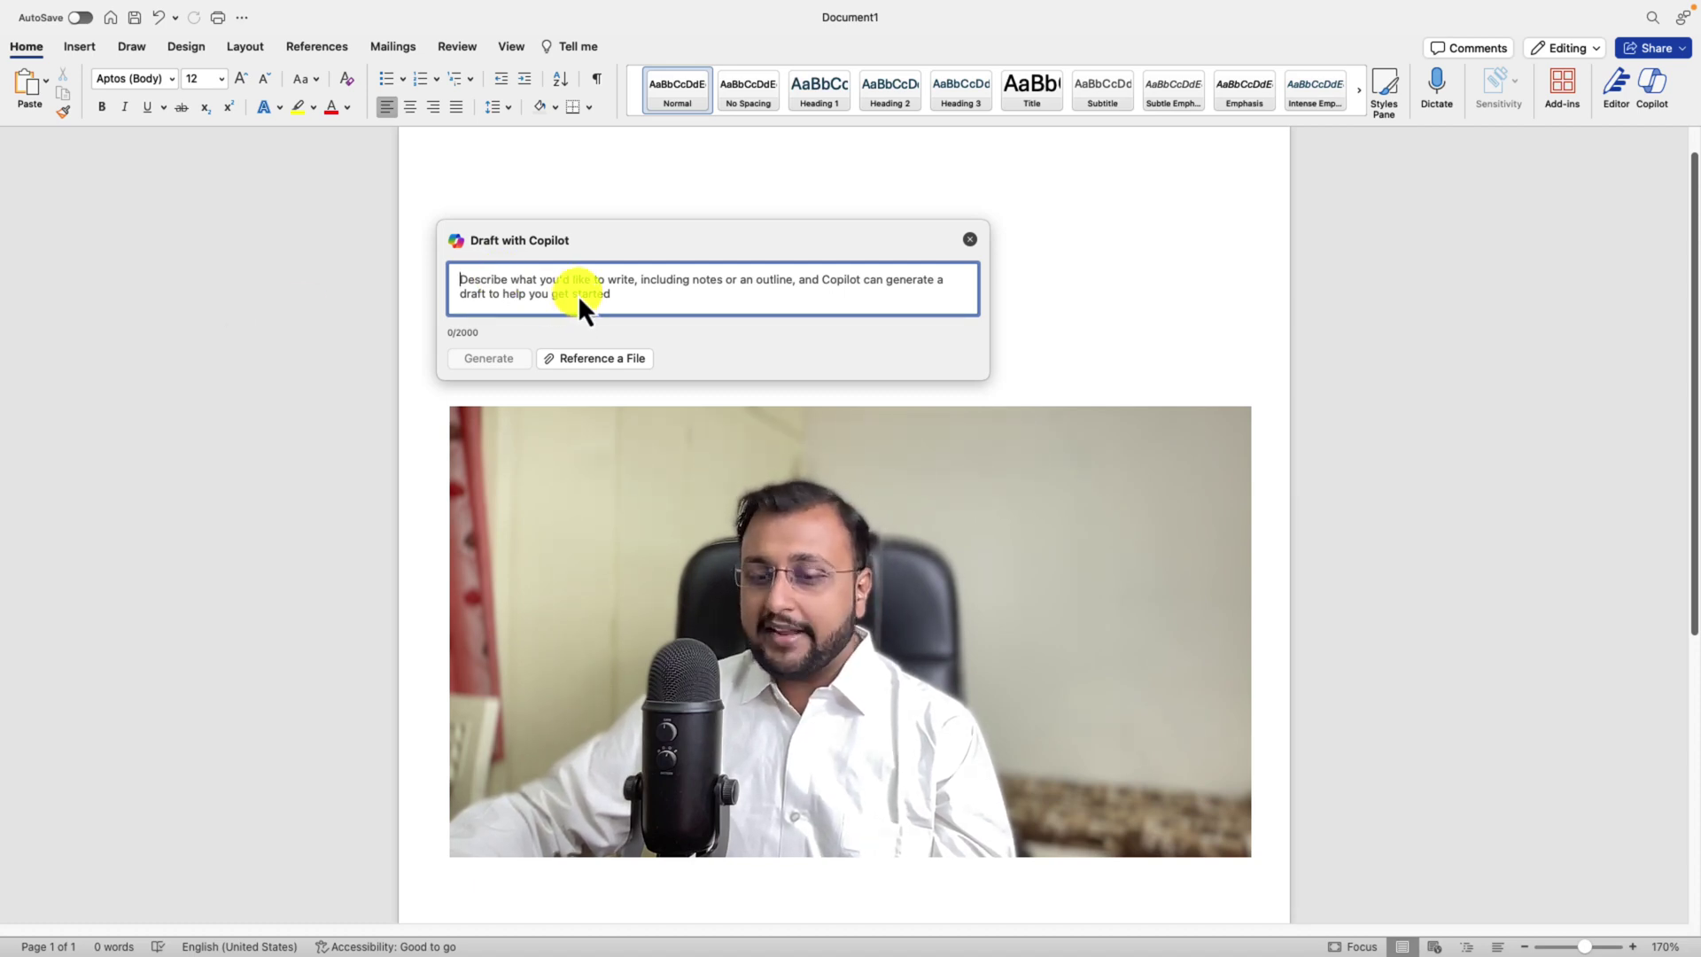
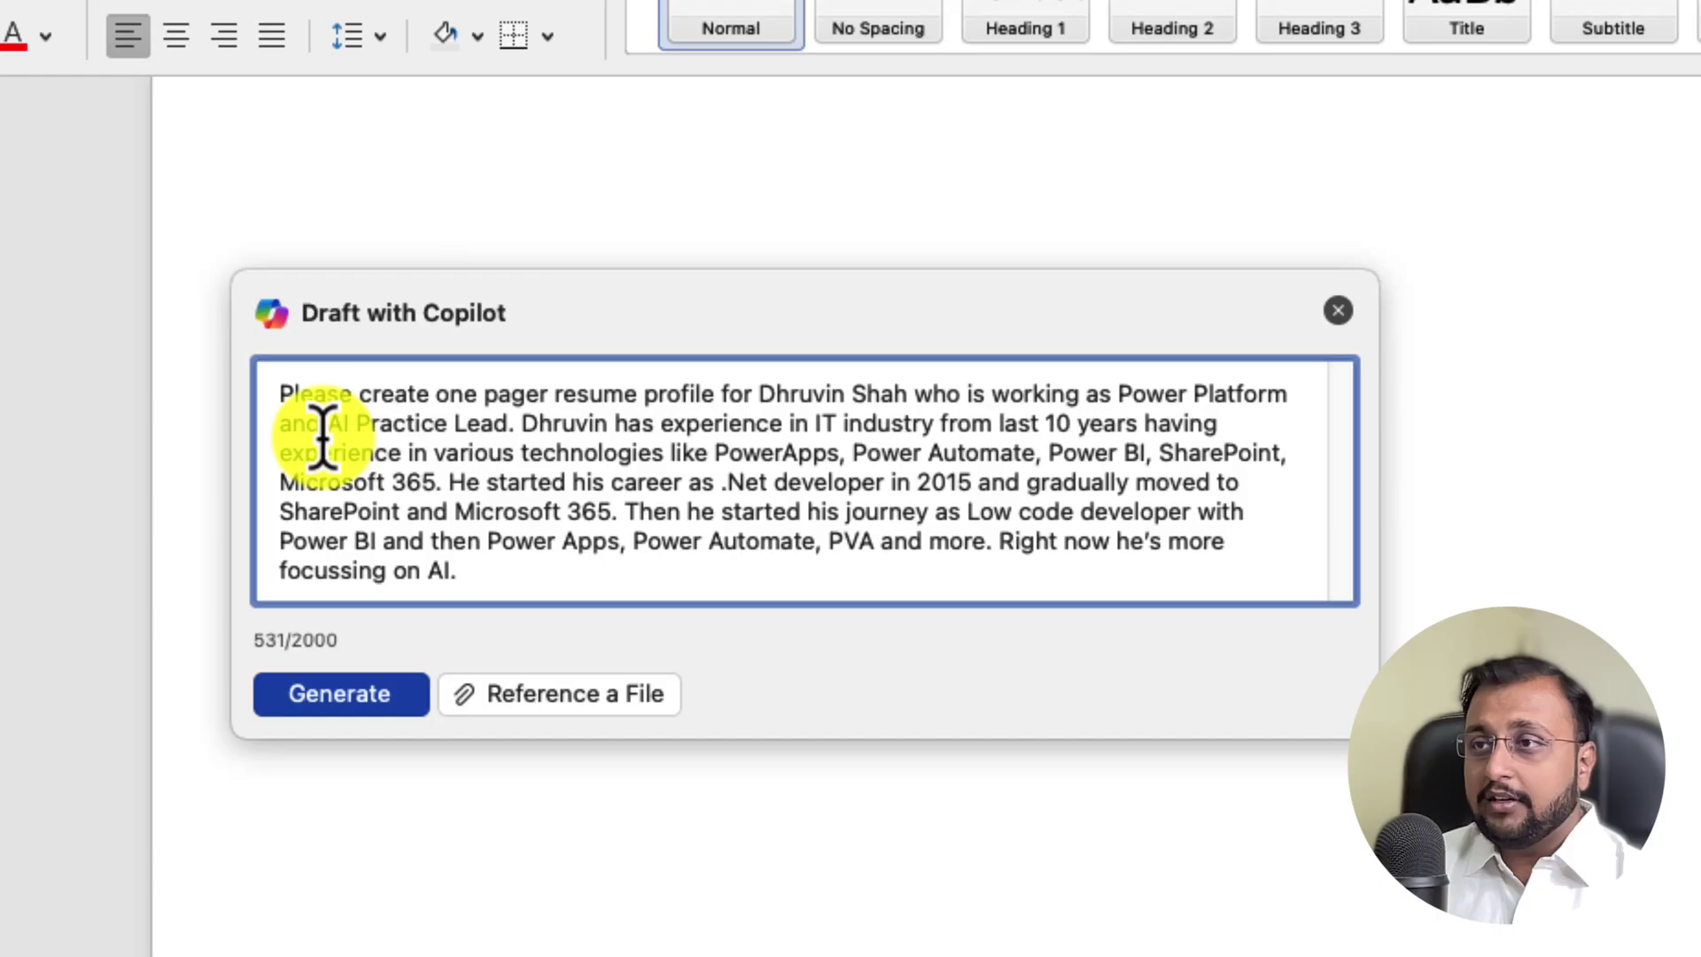
Step: Paste the 531-character Power Platform and AI Practice Lead resume request and select all its text
drag(464, 276, 545, 288)
drag(457, 409, 1241, 559)
click(630, 512)
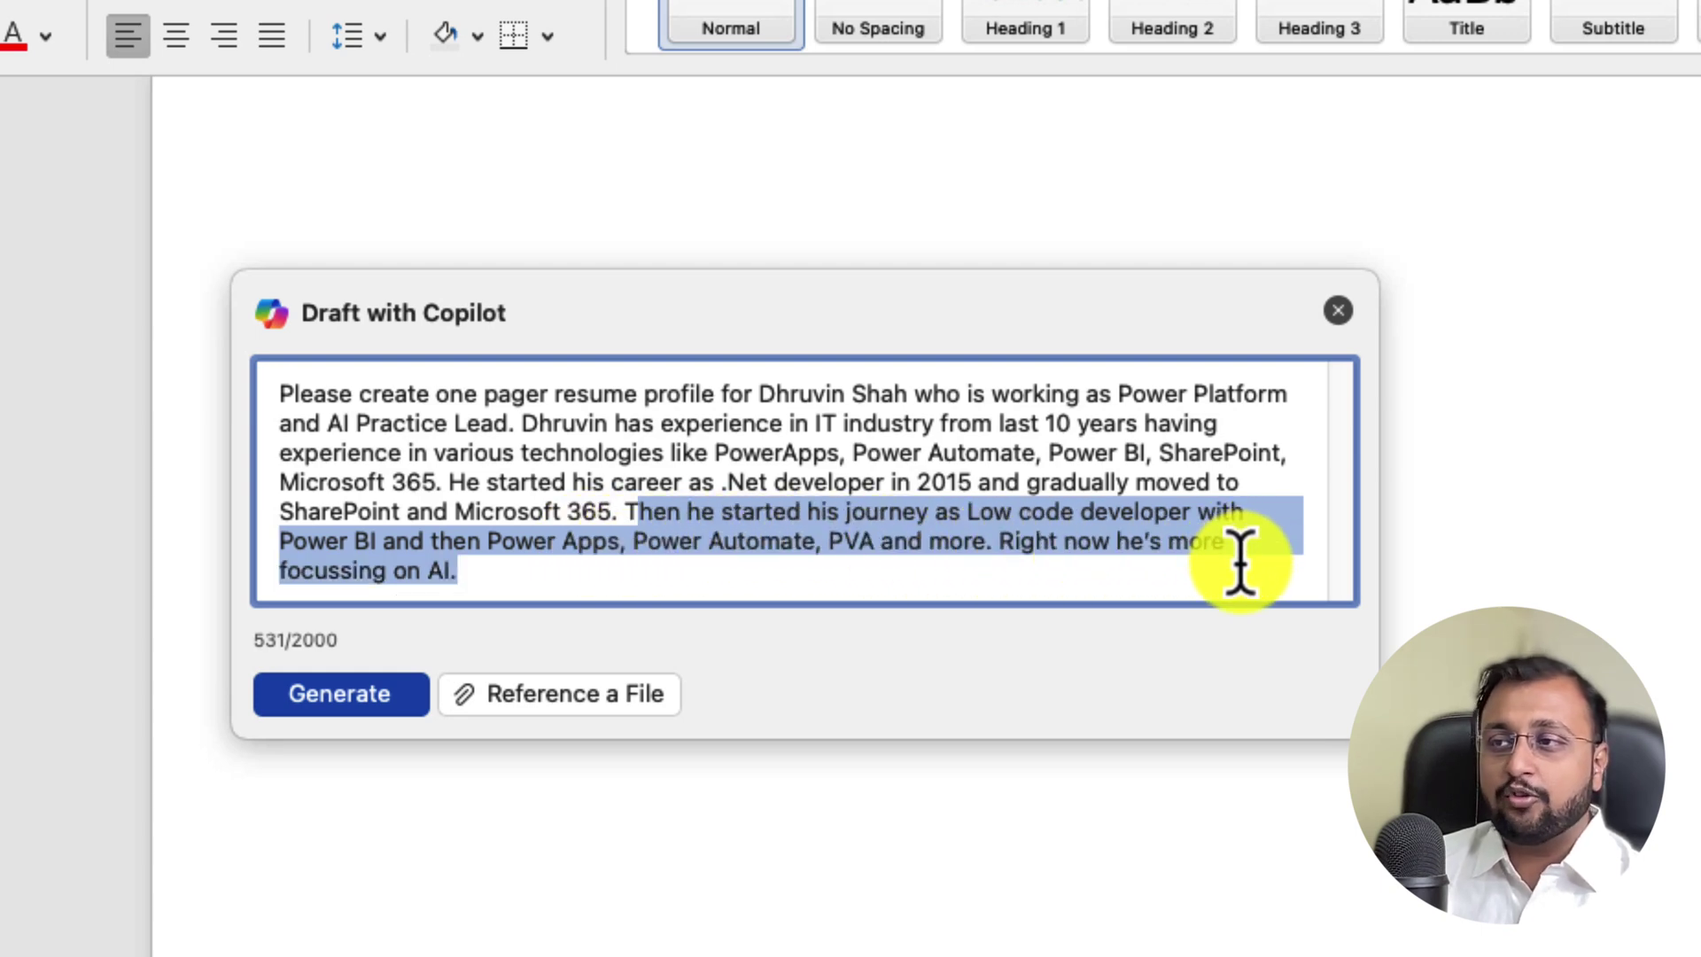
click(812, 558)
drag(550, 574, 258, 379)
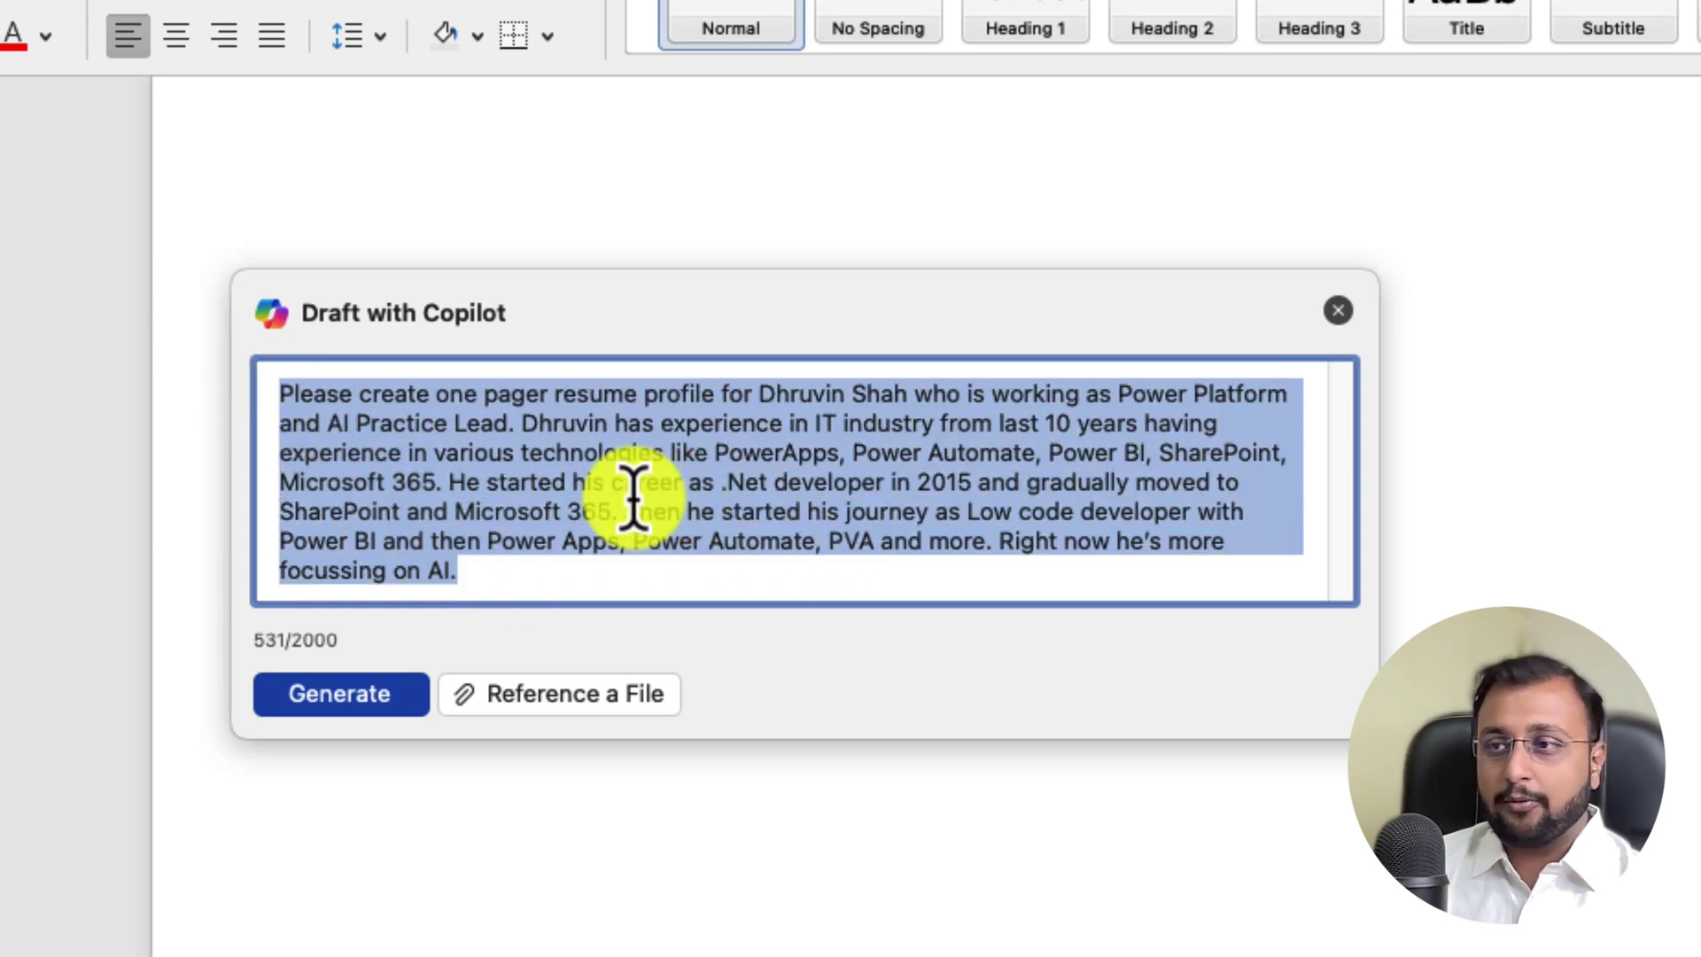
Step: Generate a 677-word resume with Summary, Skills, Work Experience, Certifications and Publications sections
click(384, 699)
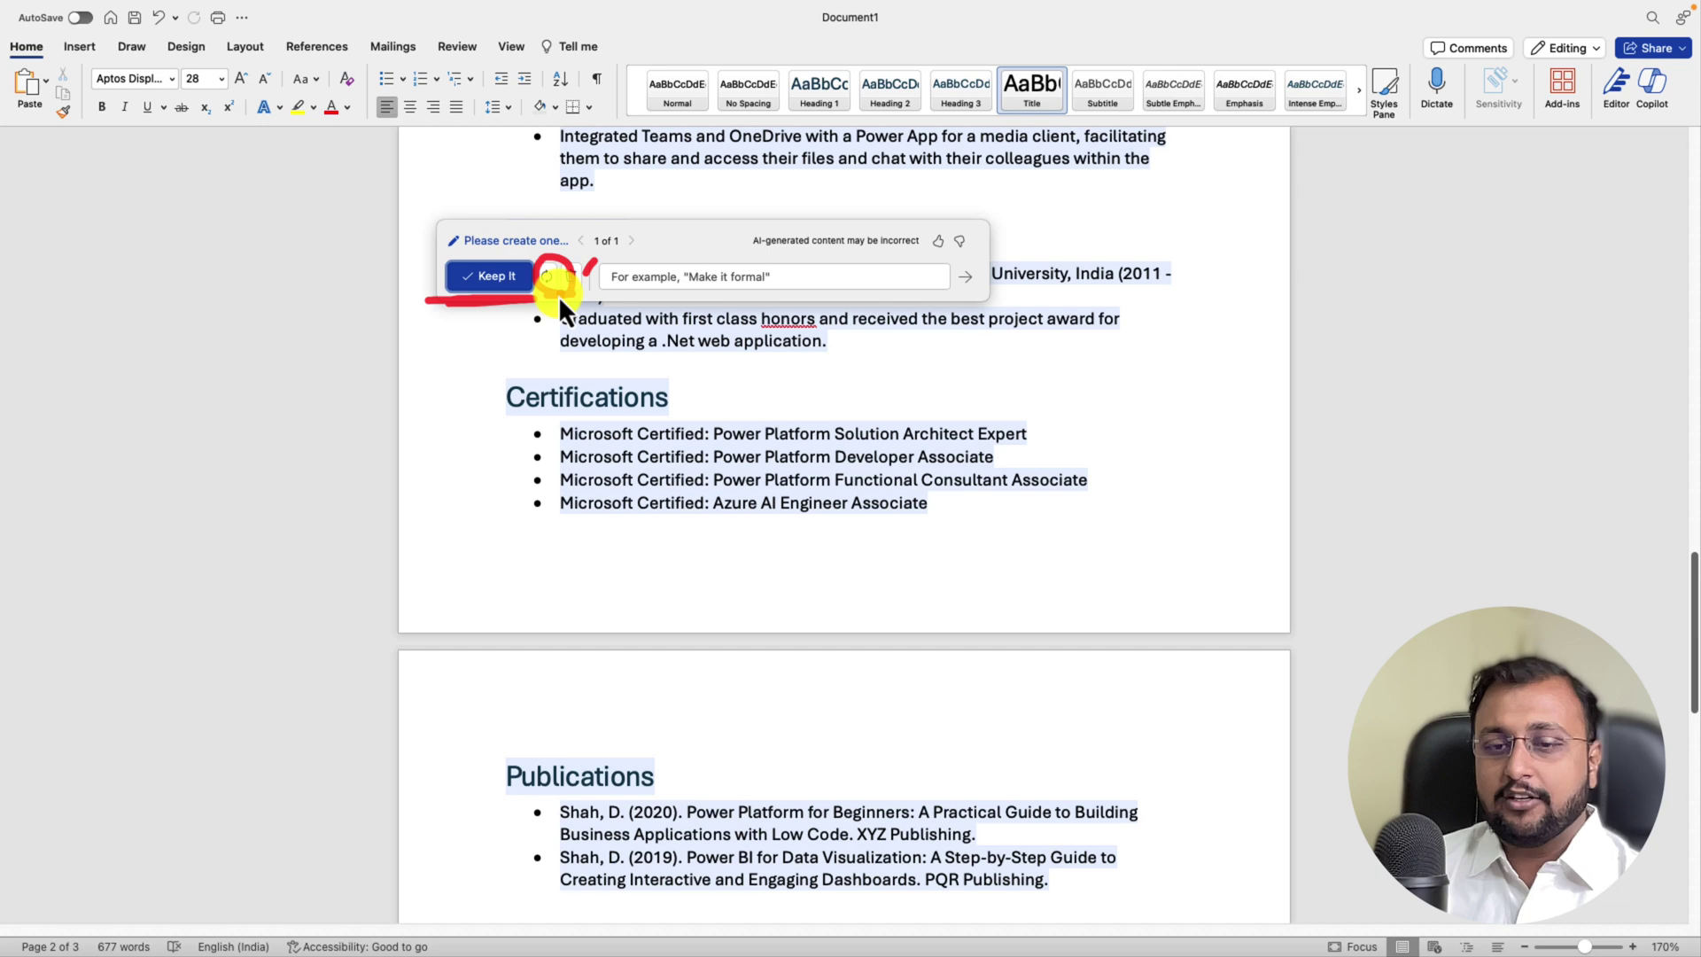
Step: Keep the Copilot-generated resume draft in the document
click(486, 275)
scroll(683, 407, down, 3)
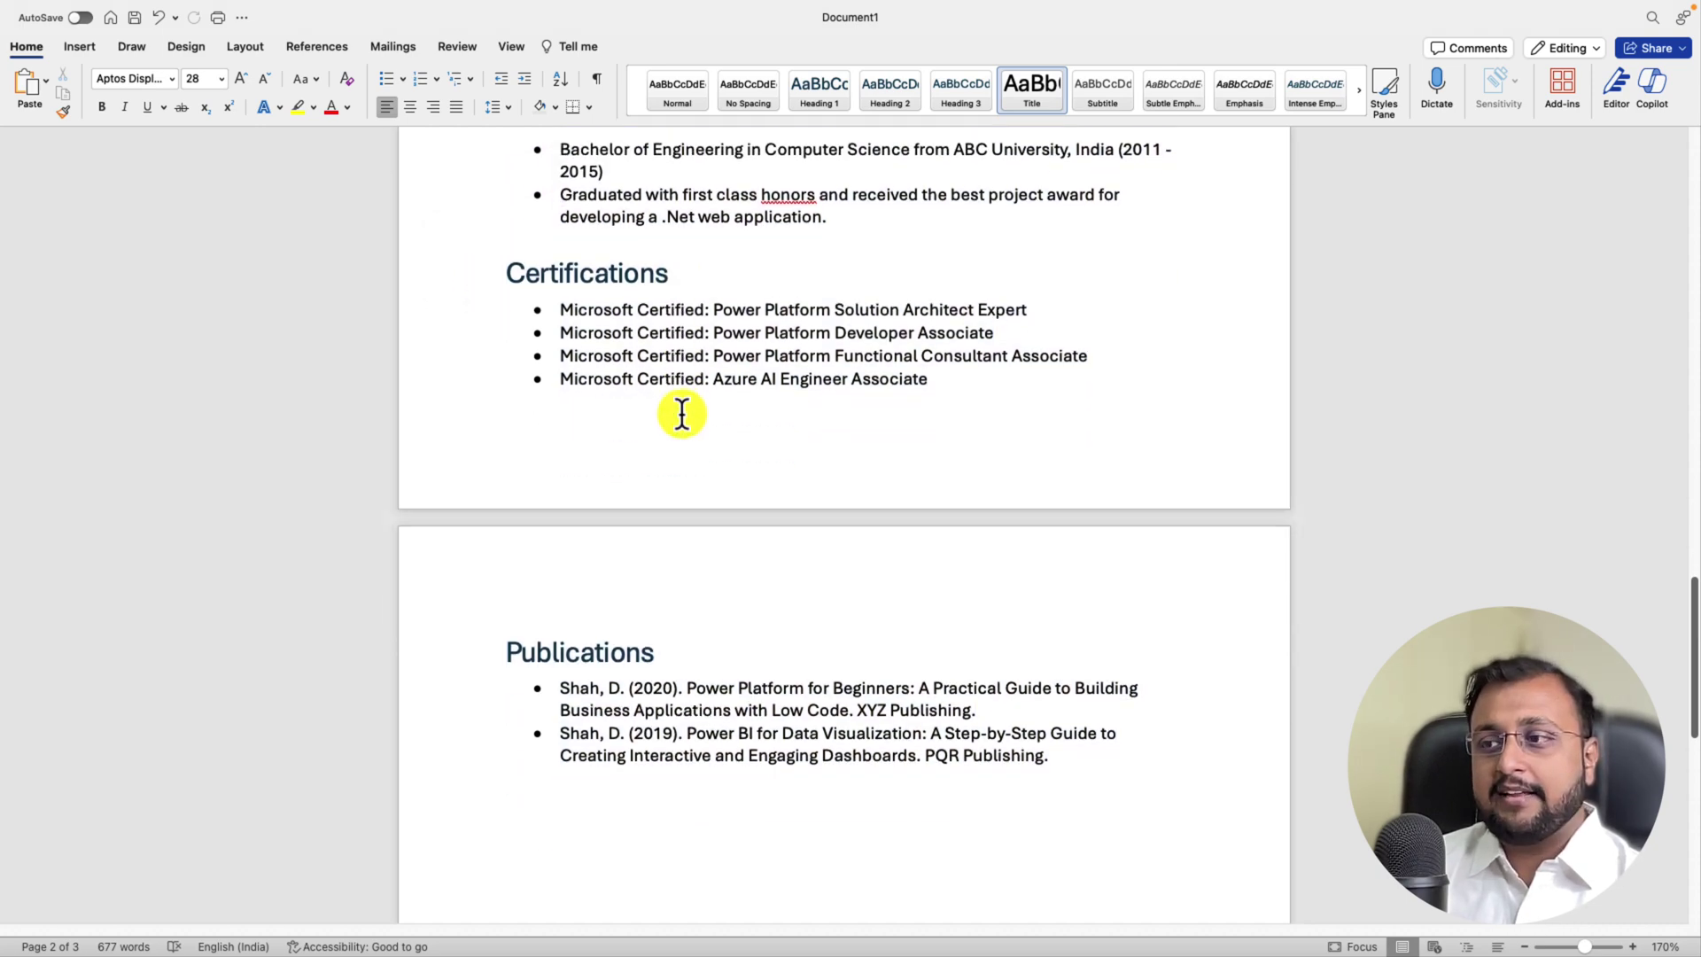
scroll(678, 470, up, 15)
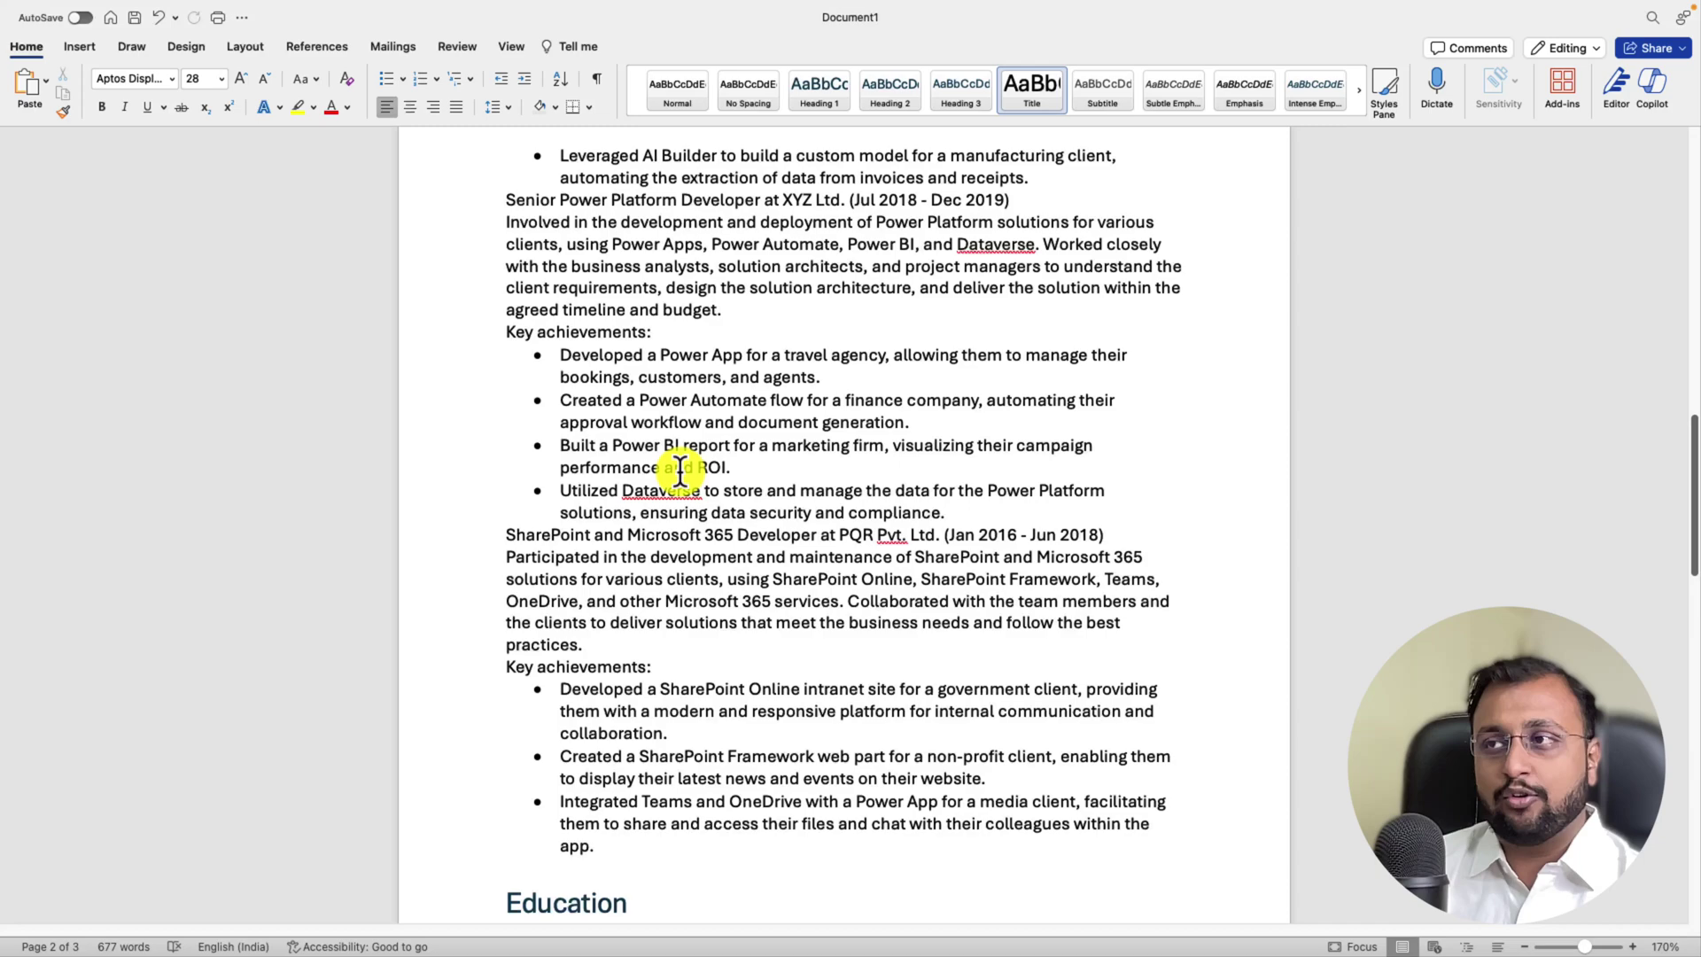
scroll(679, 470, up, 20)
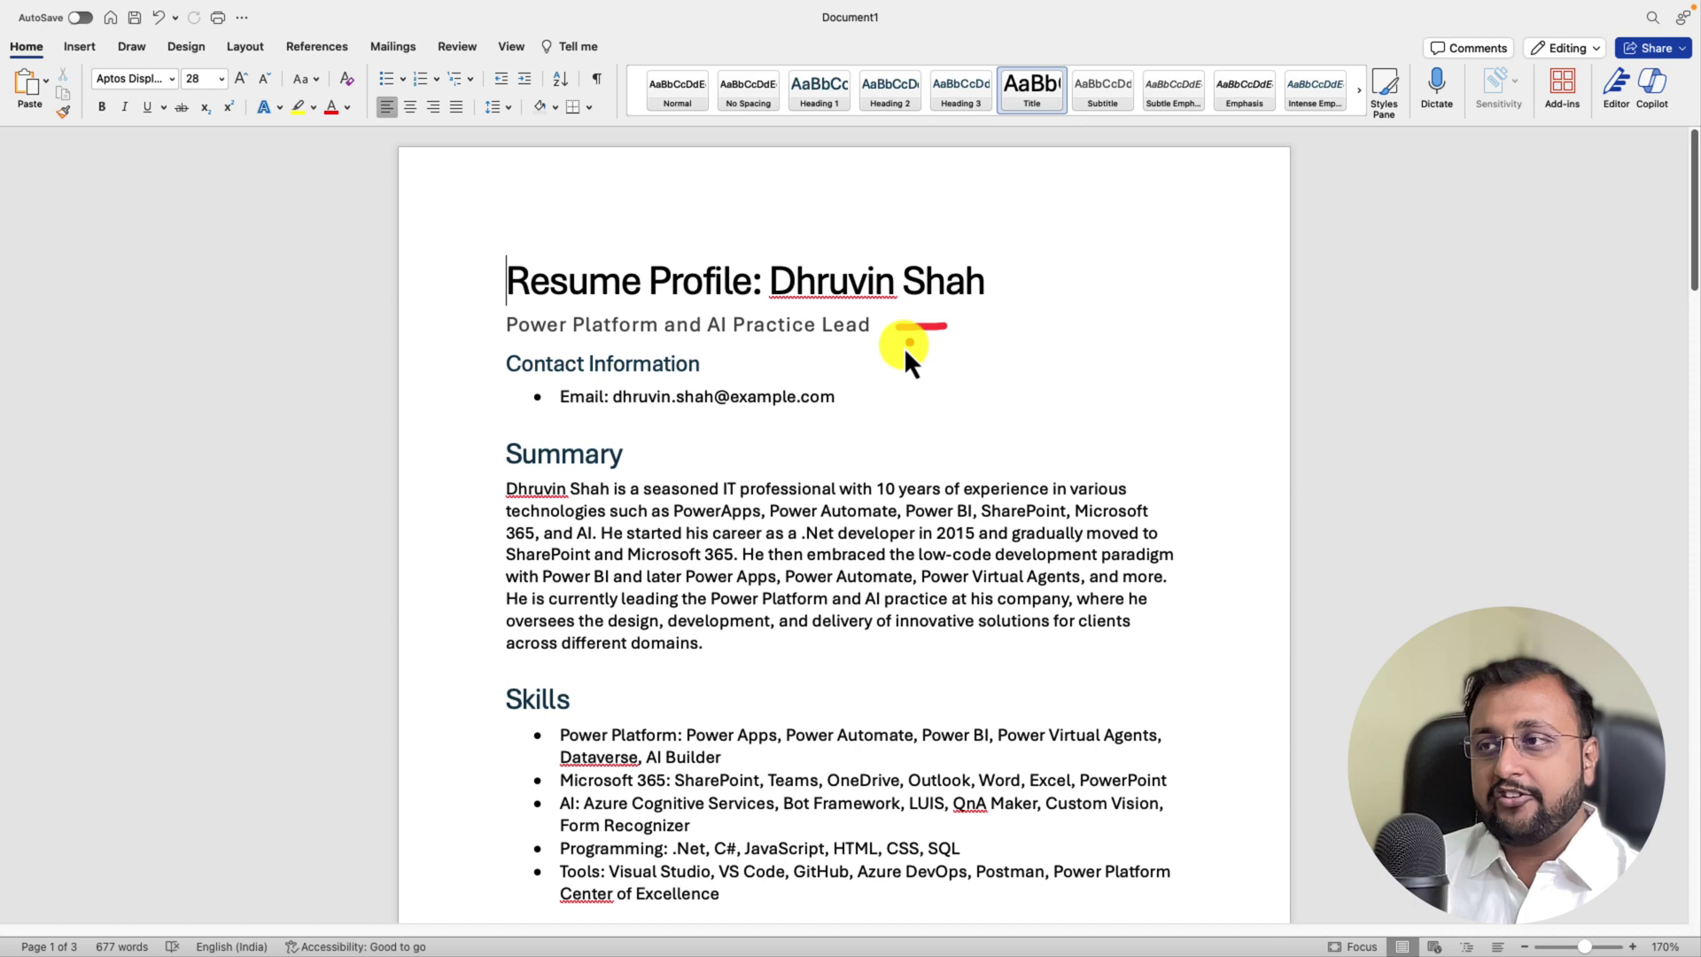
drag(884, 370, 983, 370)
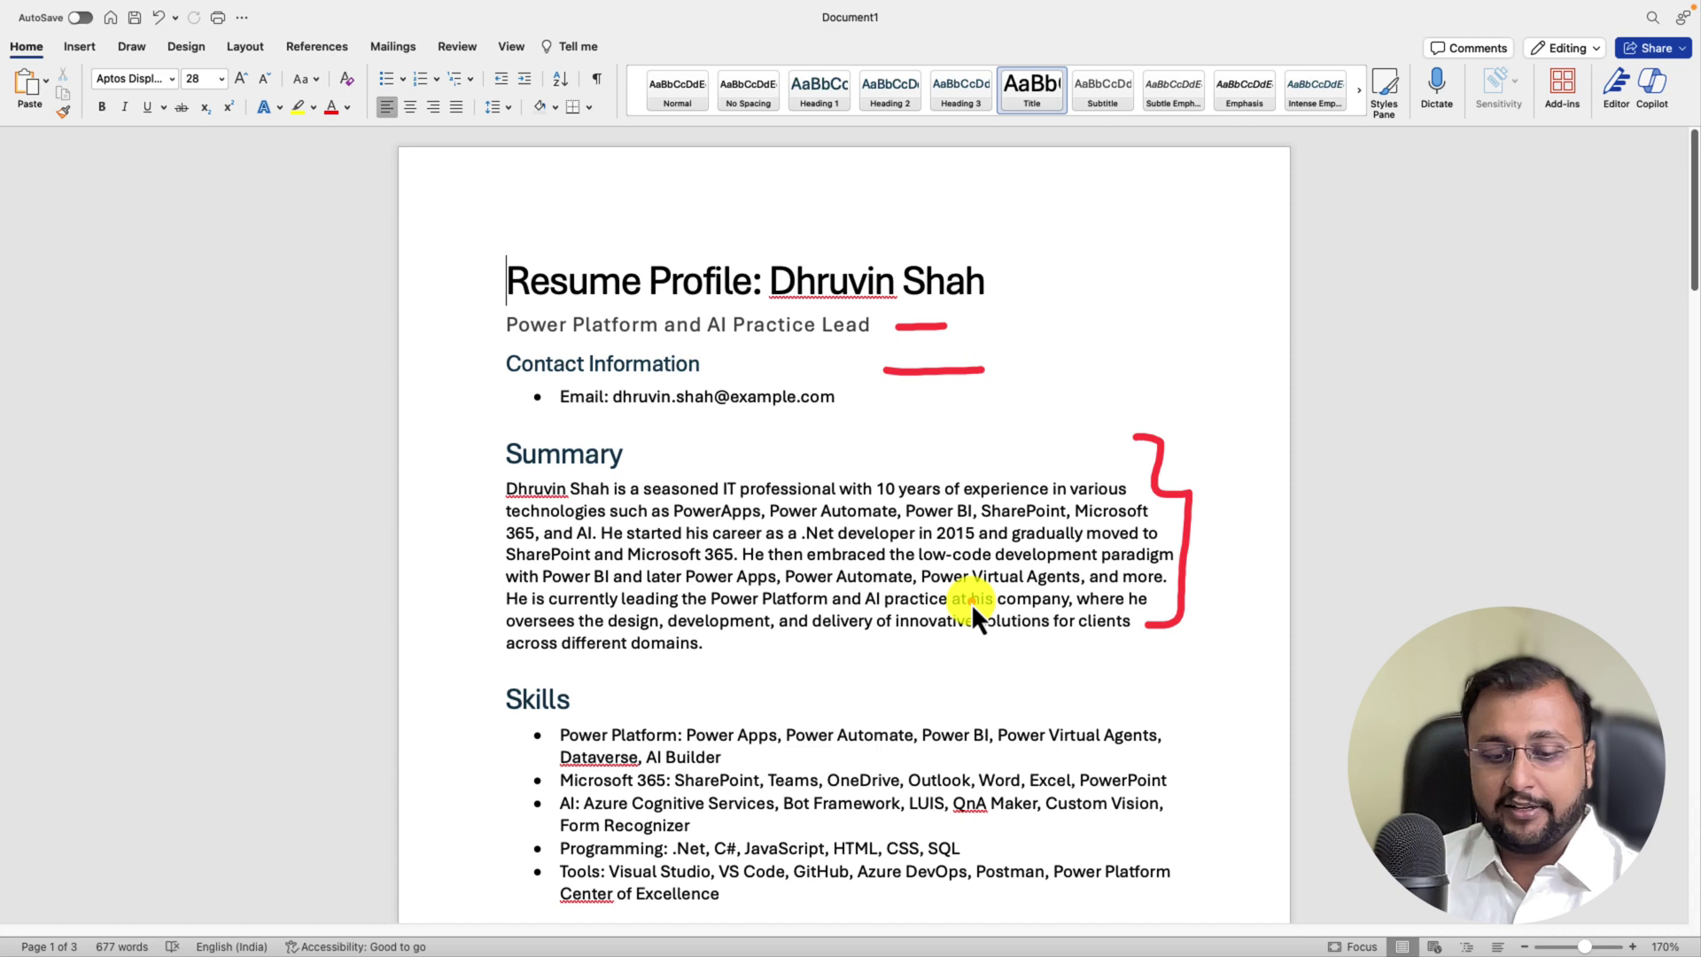
Step: Scroll down to the last PQR work-experience role and the Education heading
scroll(970, 600, down, 5)
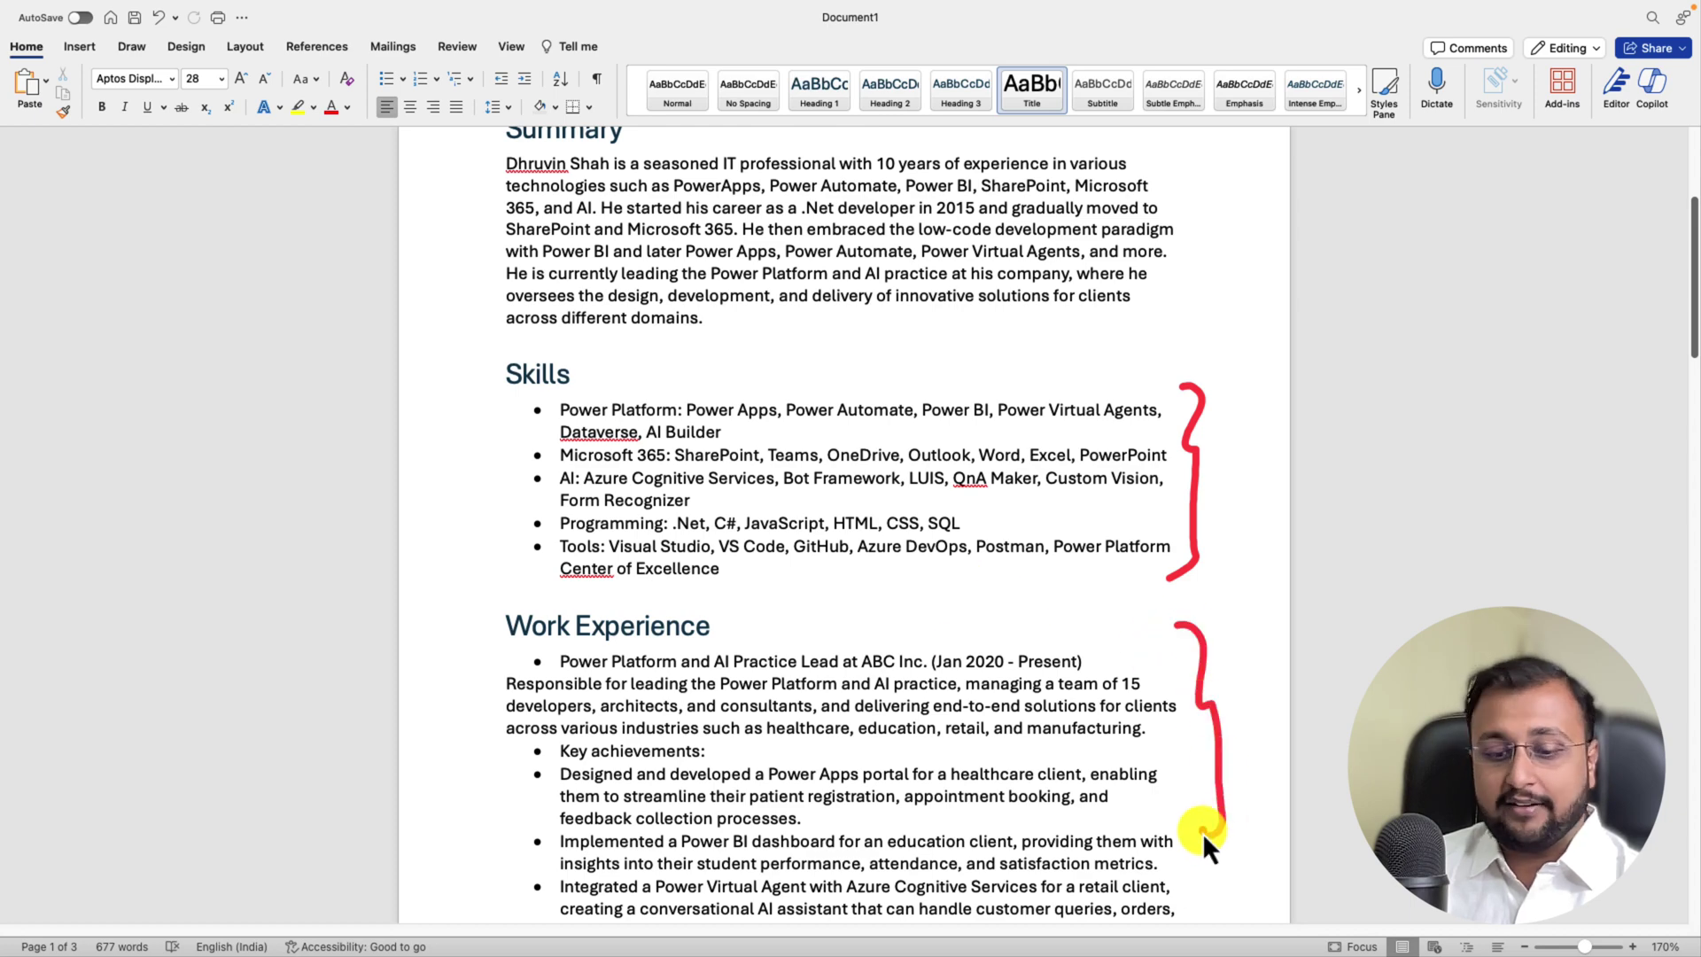
scroll(966, 700, down, 5)
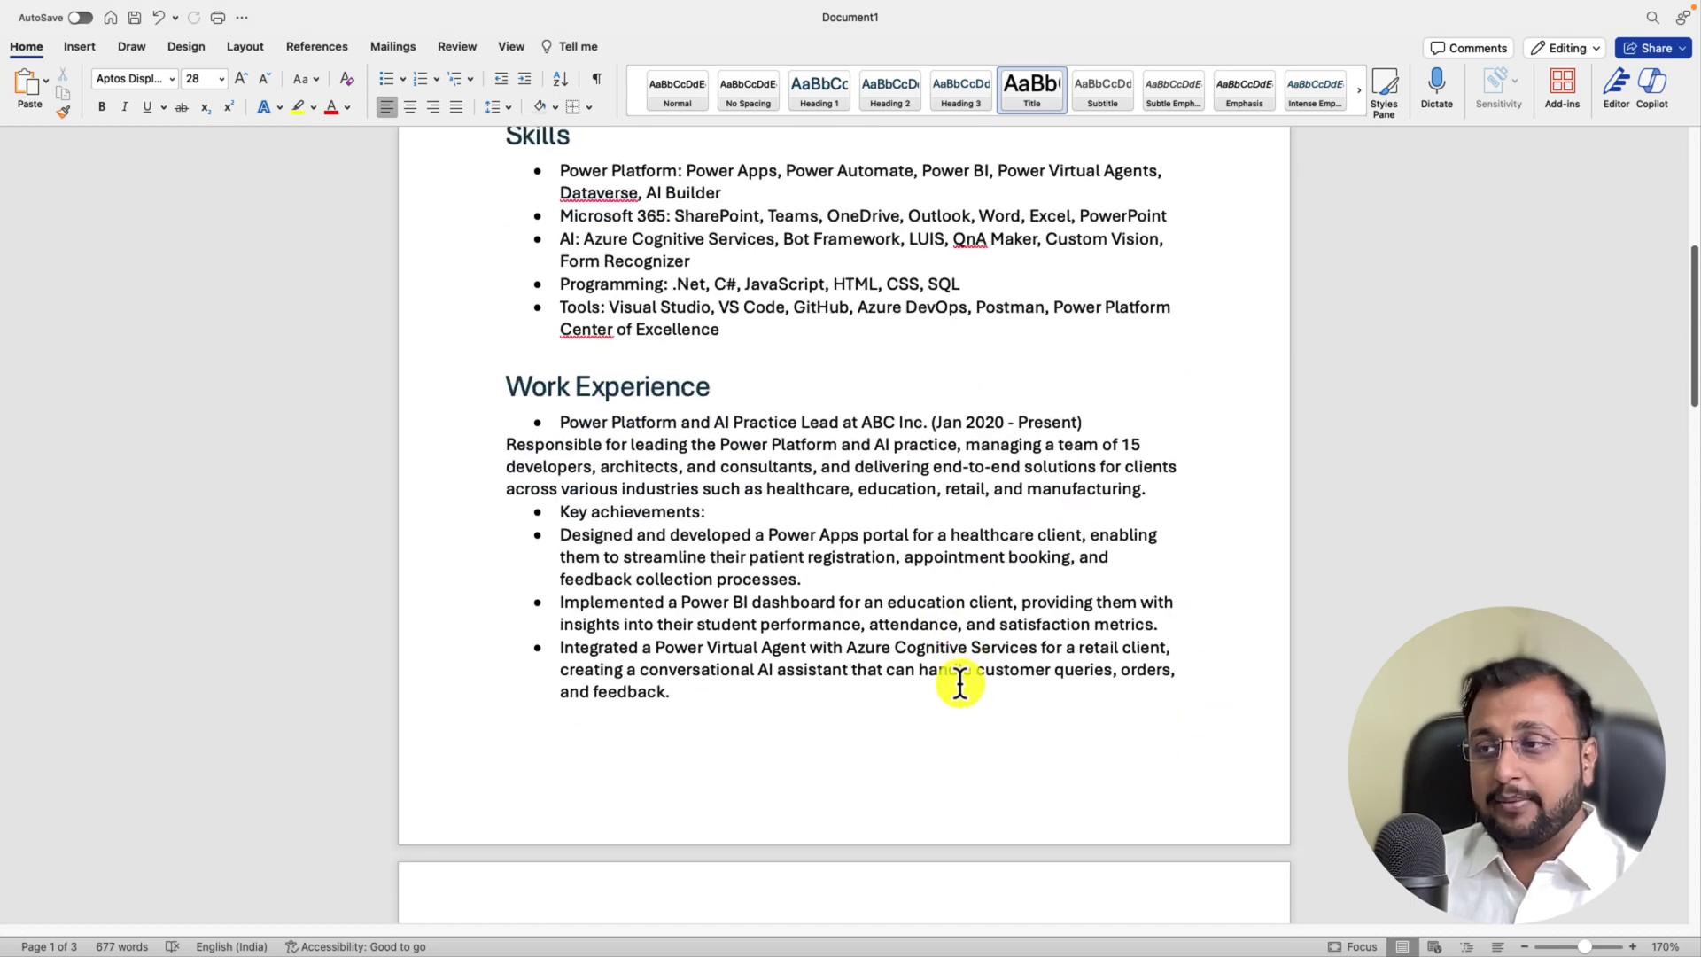
scroll(960, 682, down, 2)
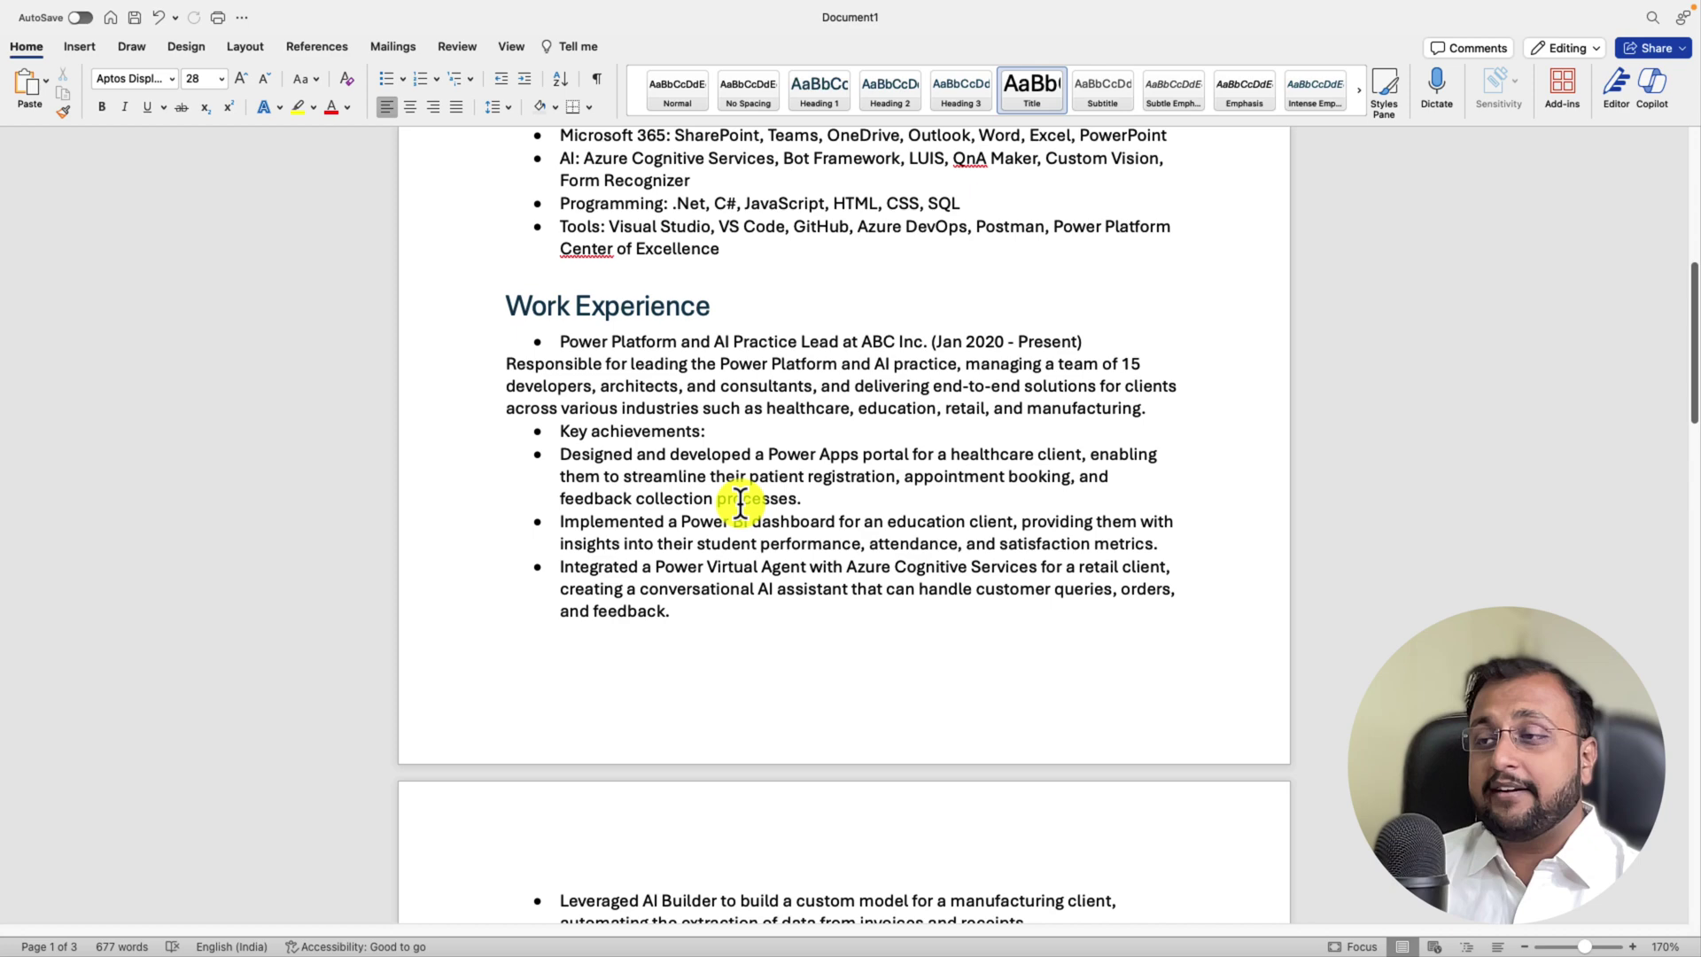
scroll(741, 502, down, 9)
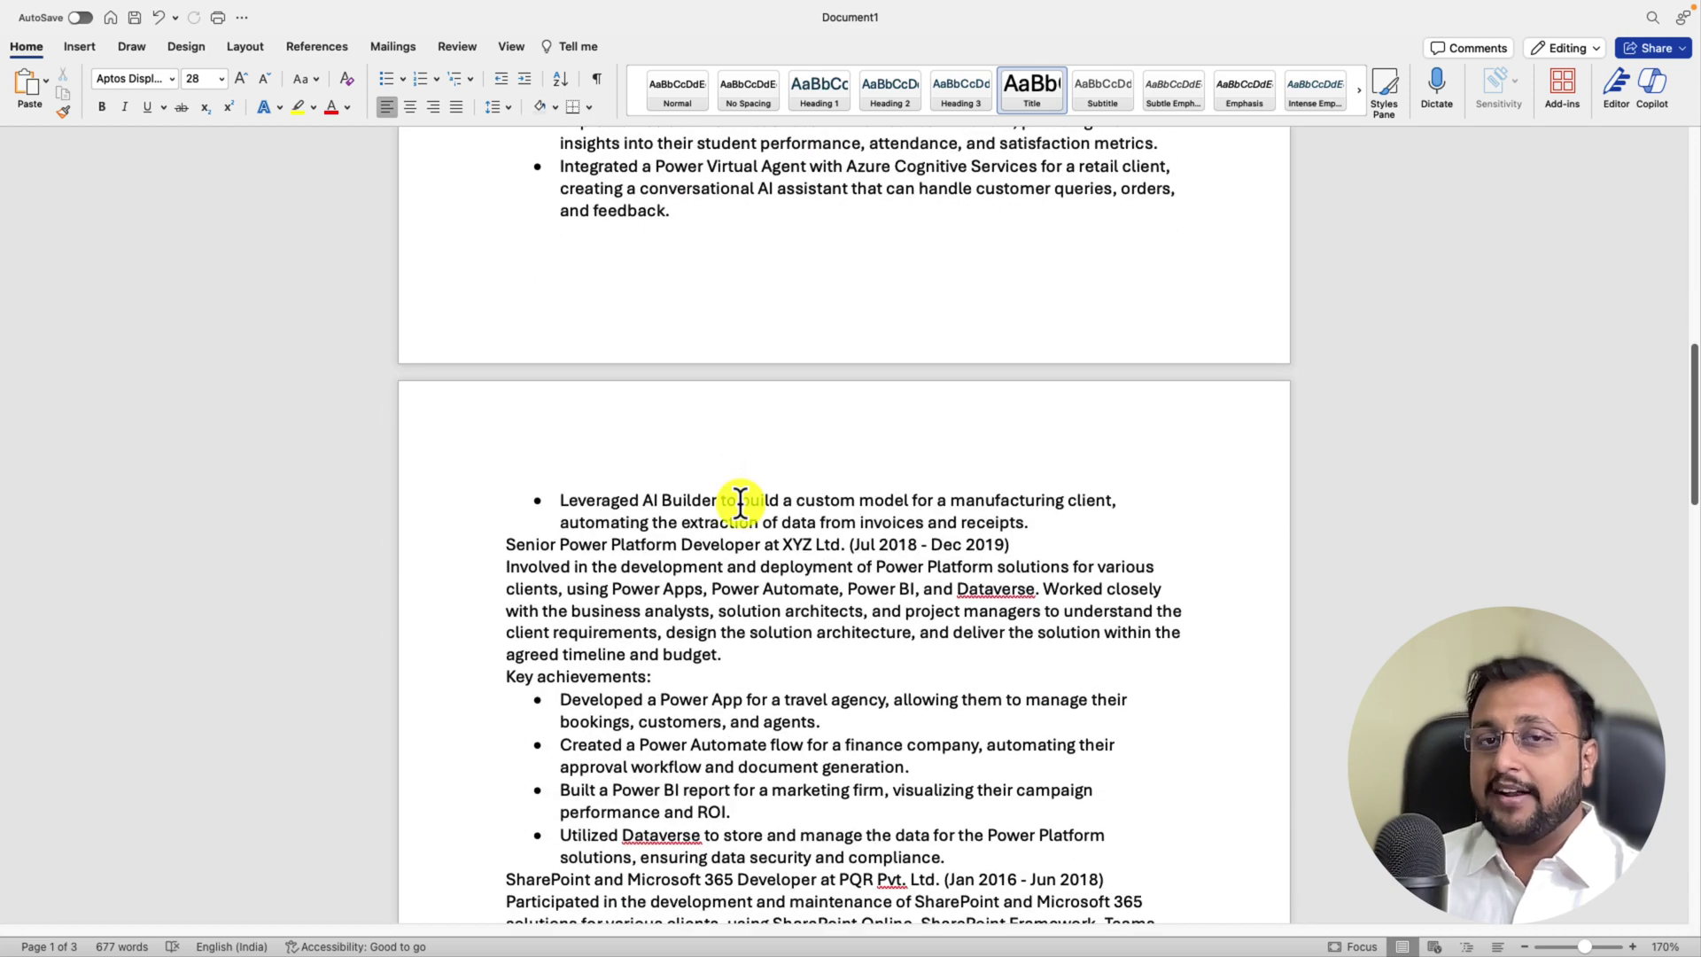
scroll(740, 501, down, 3)
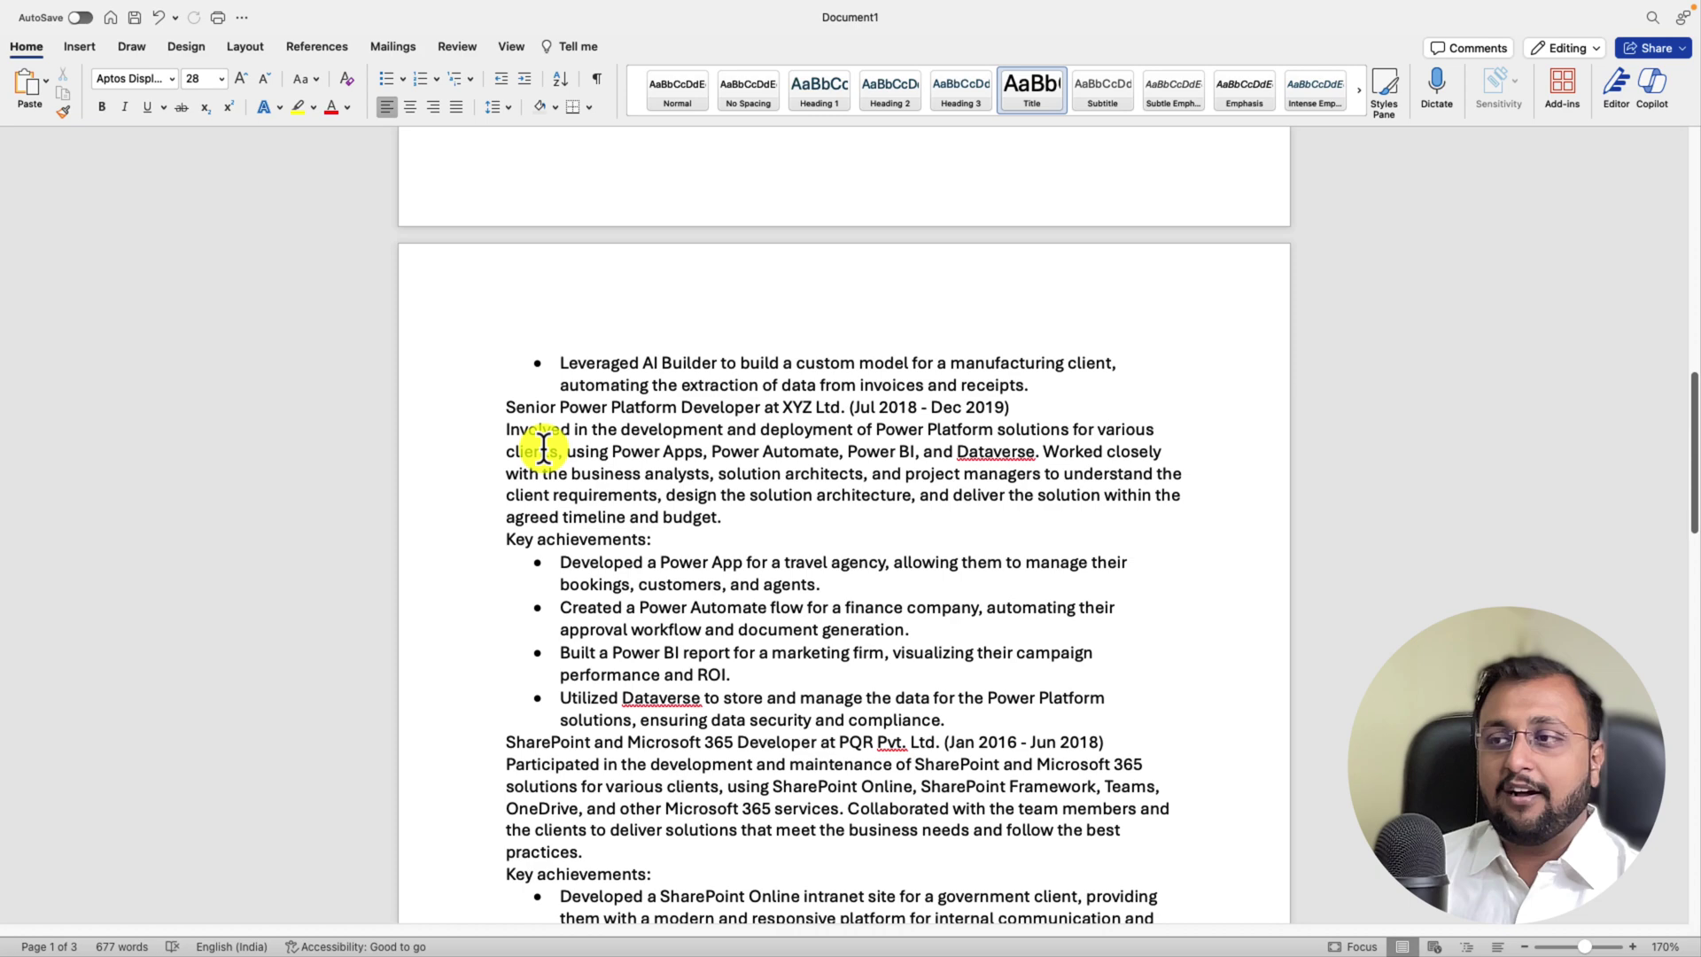
scroll(698, 566, down, 4)
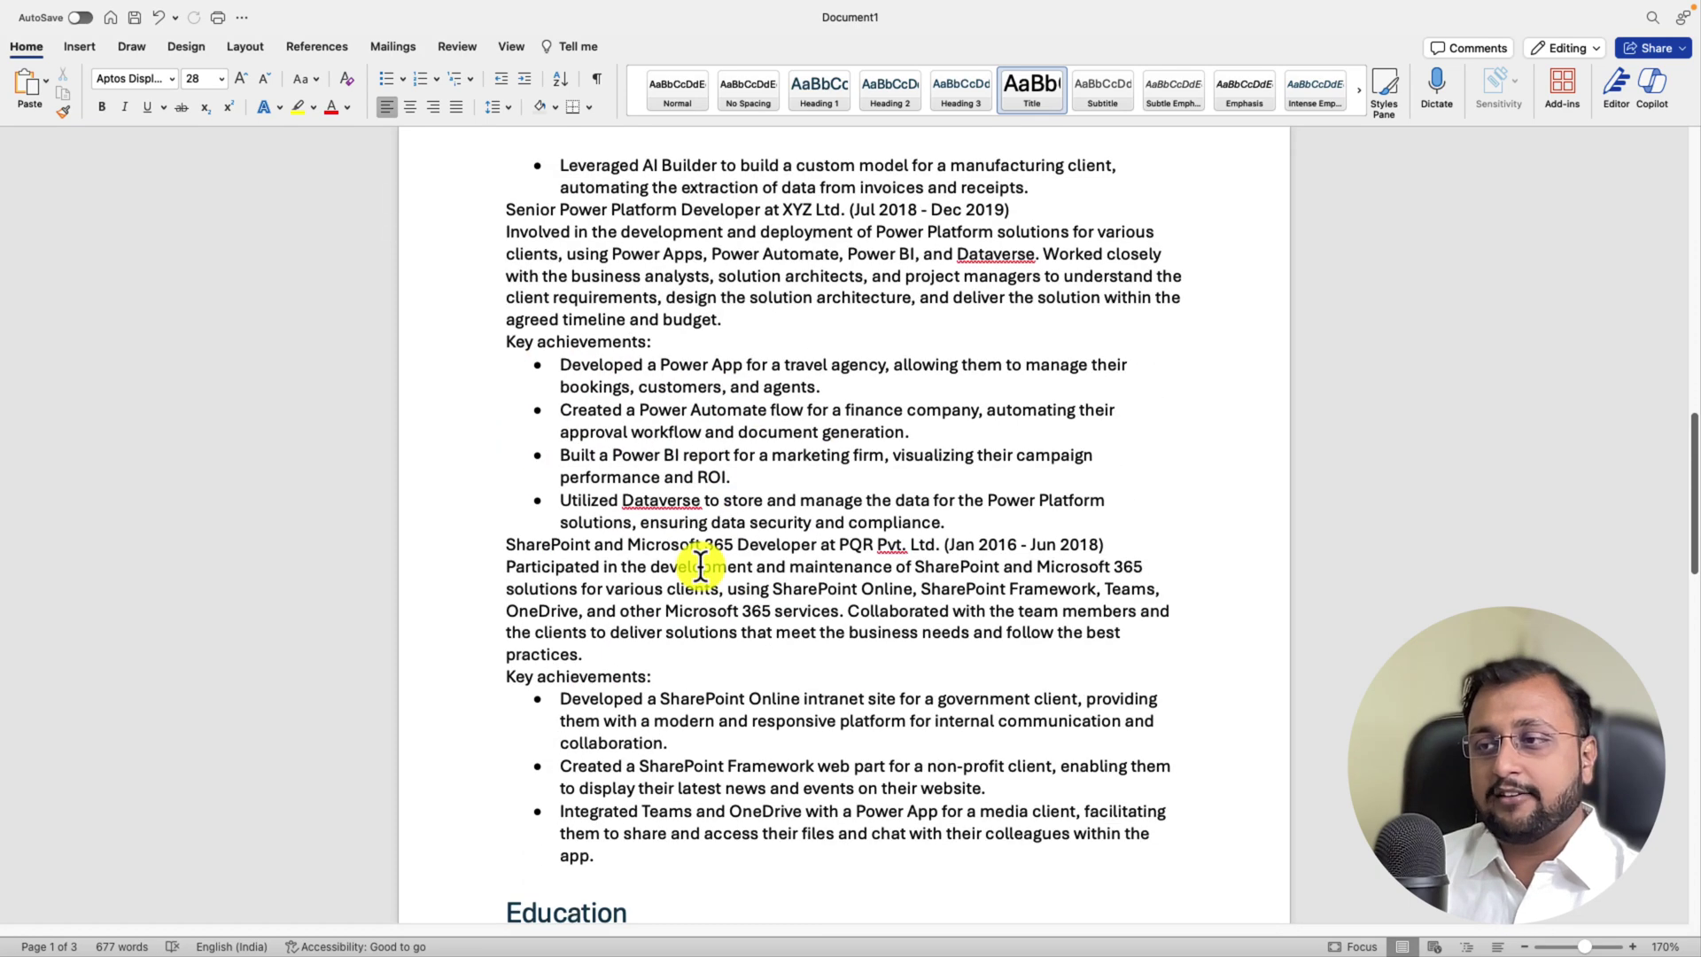
scroll(699, 565, down, 4)
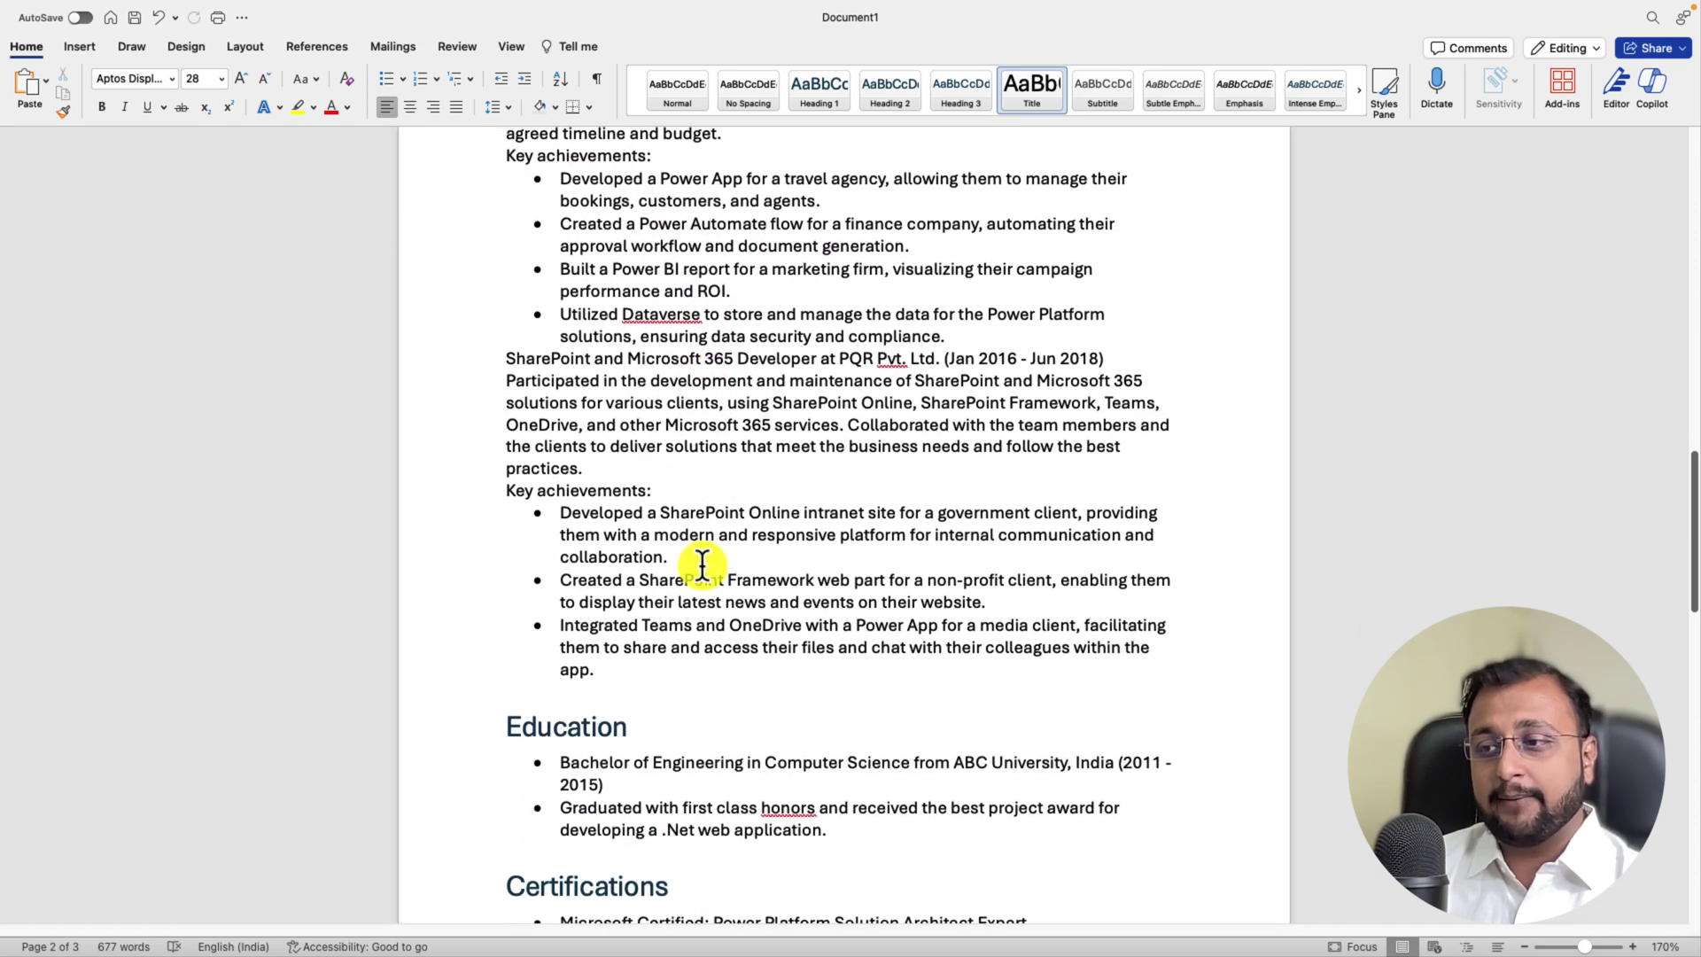
Step: Add a blank line above Education and begin a Copilot request for a healthcare domain project
click(510, 695)
key(Return)
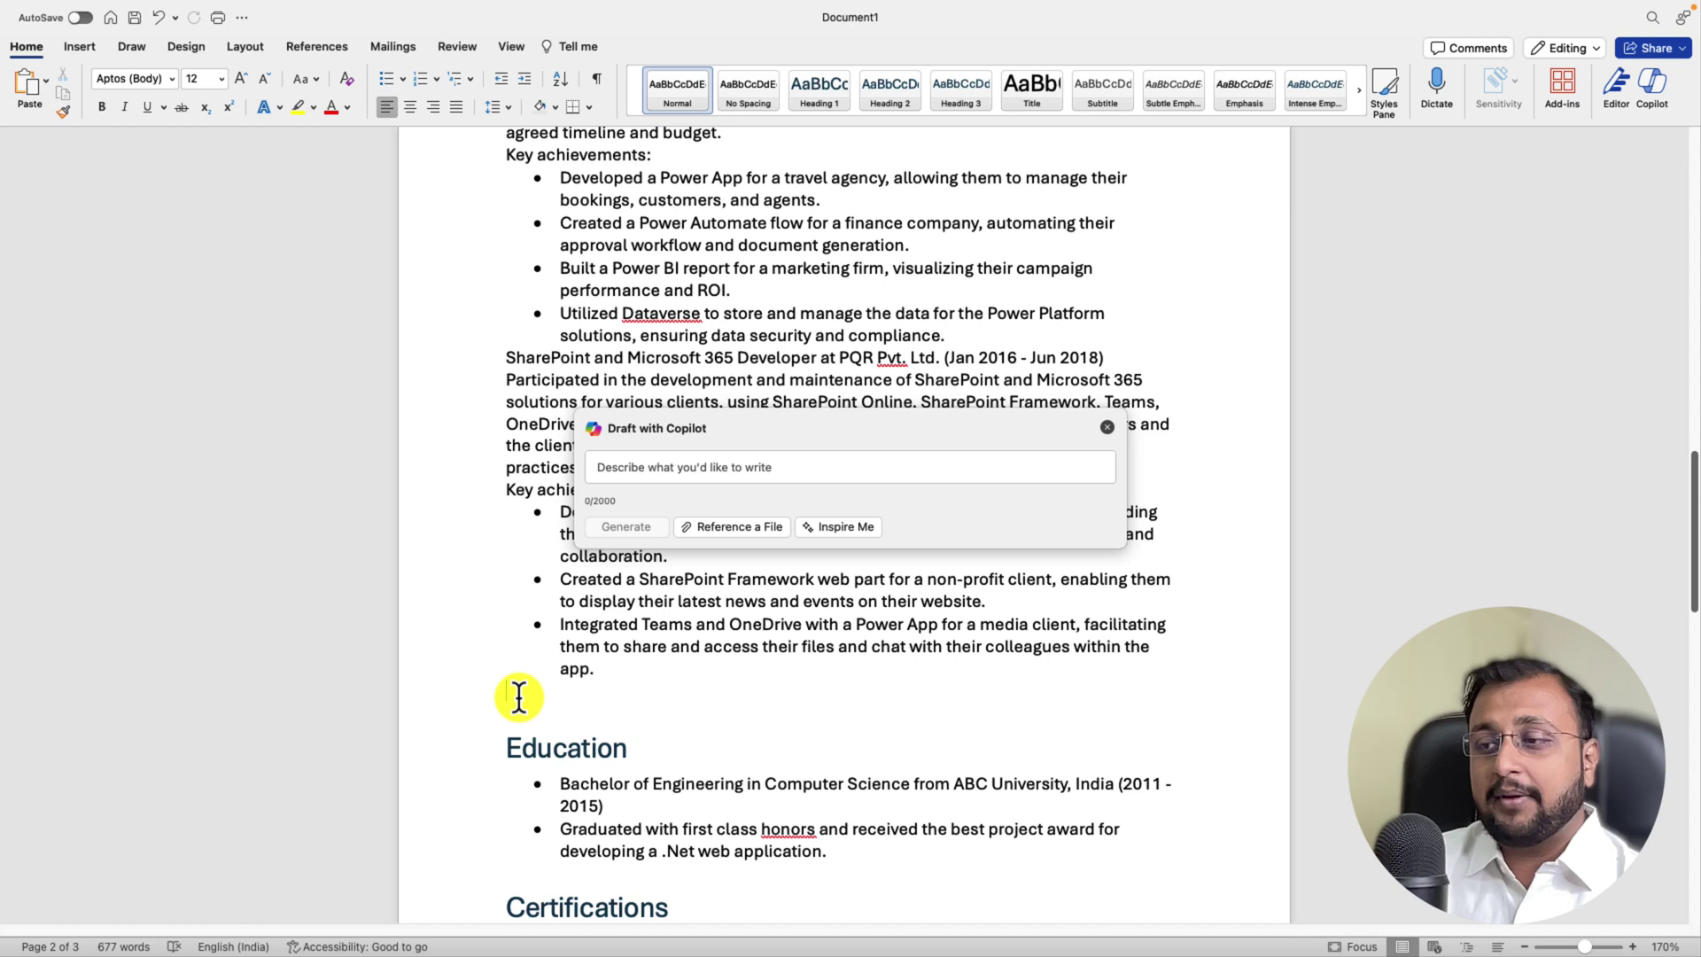
click(629, 466)
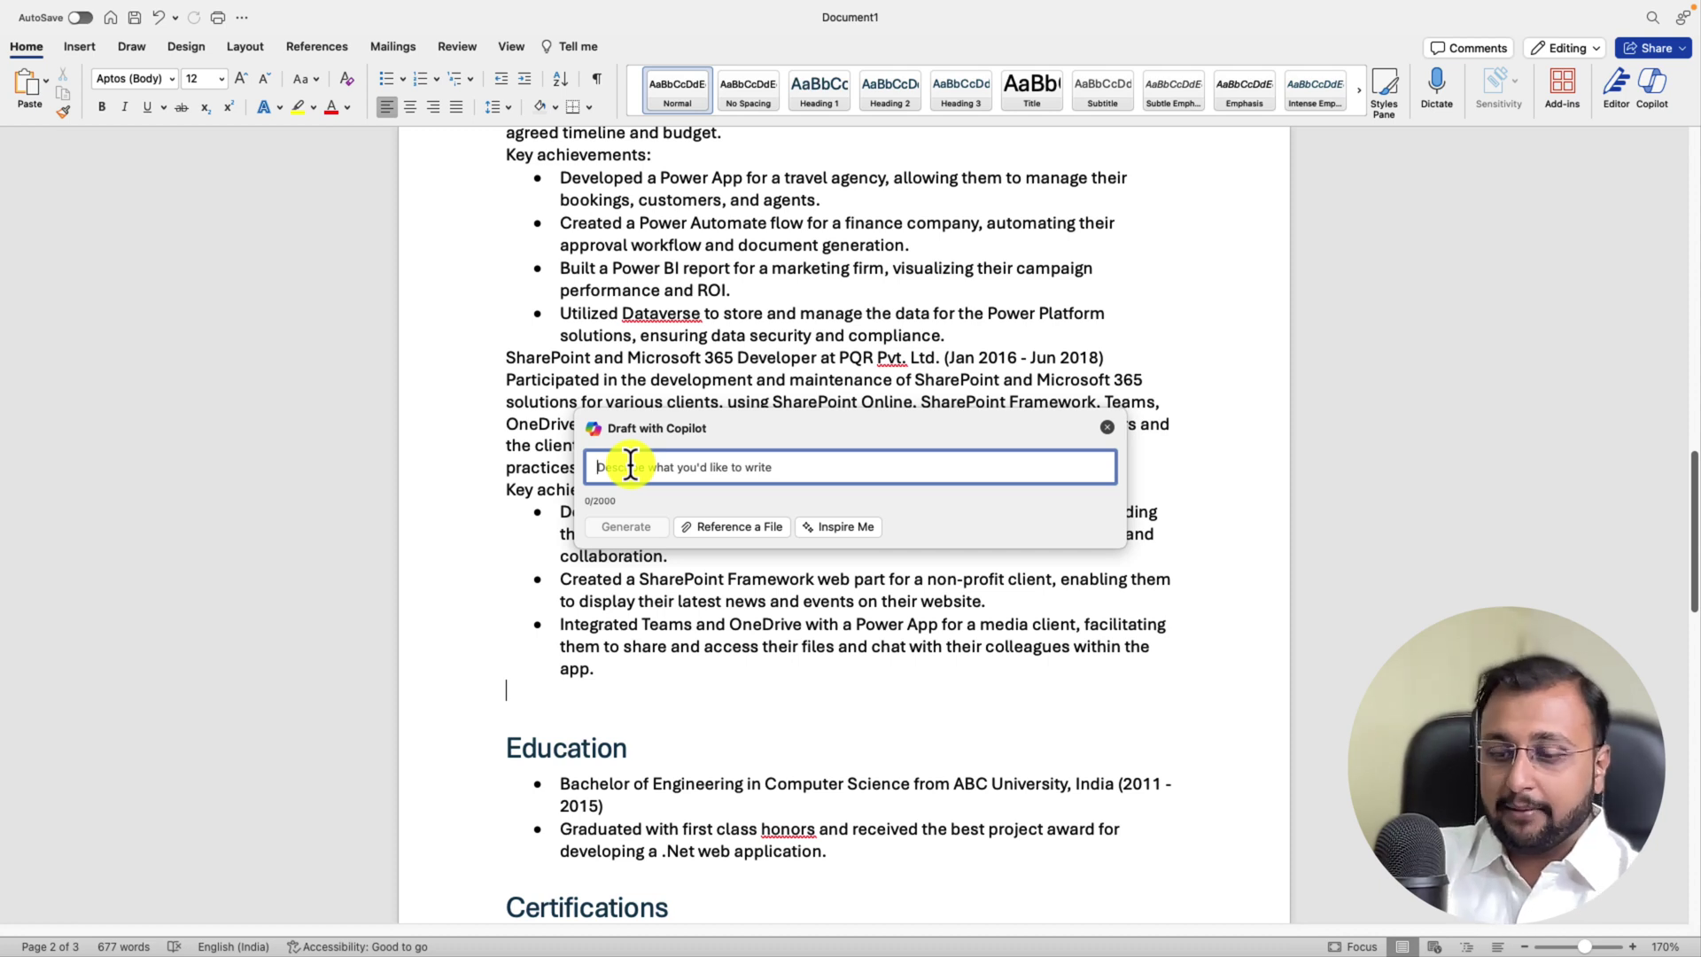
text(Please )
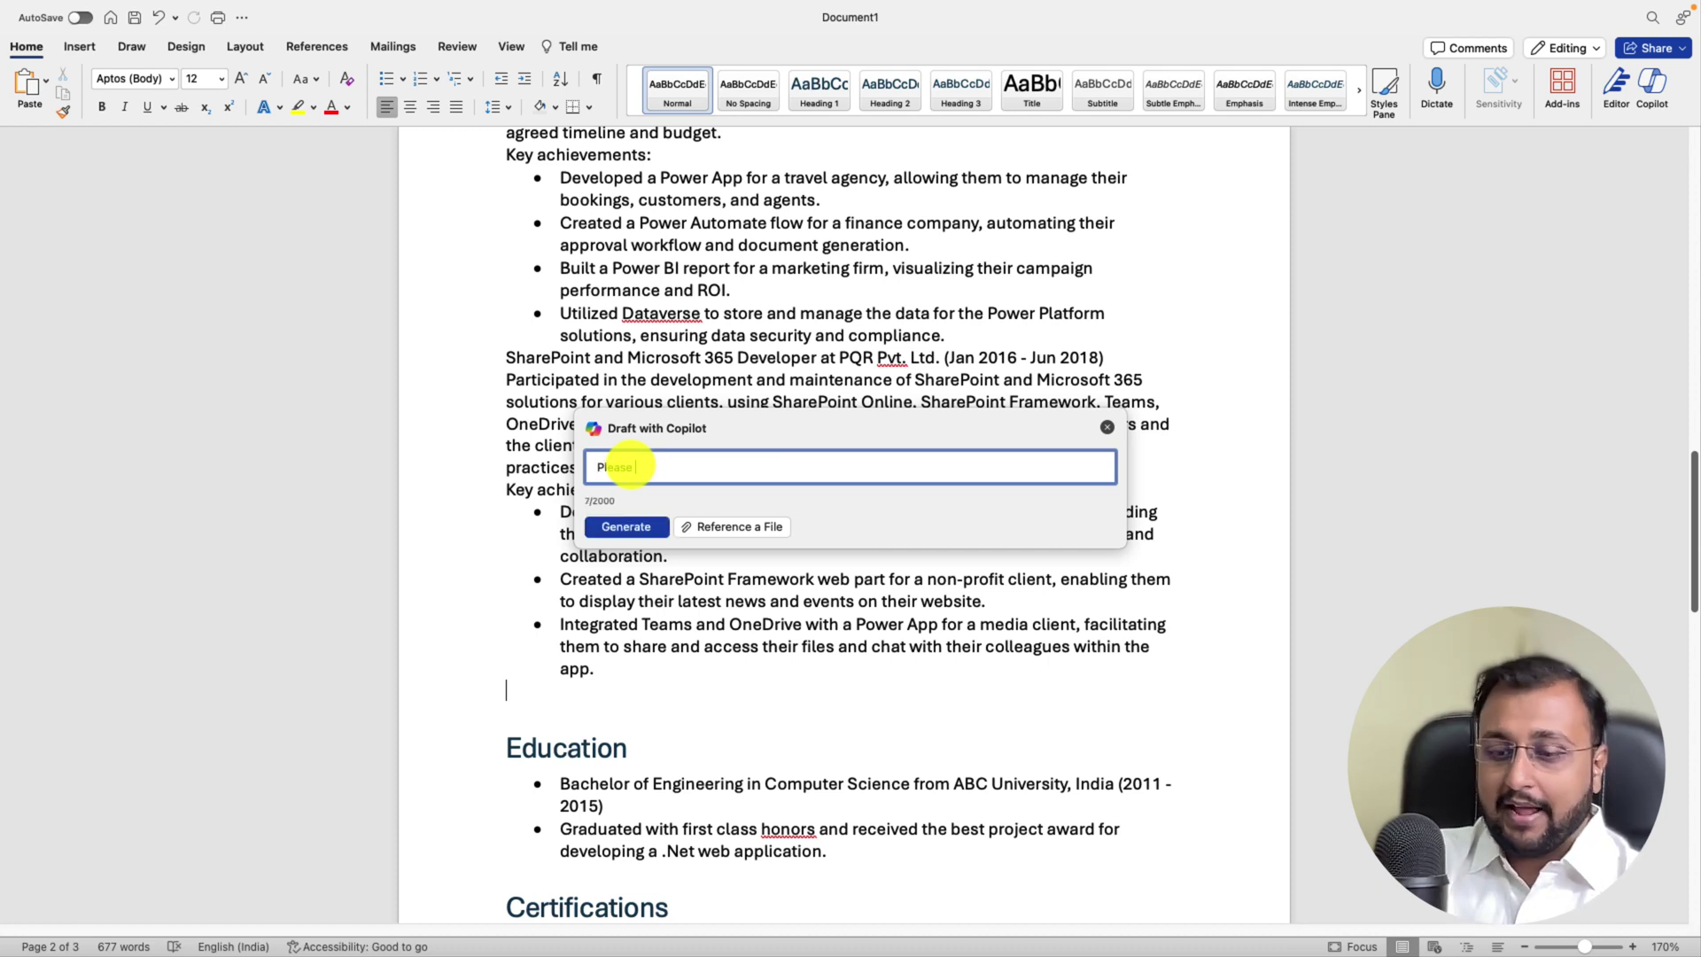
text(add health)
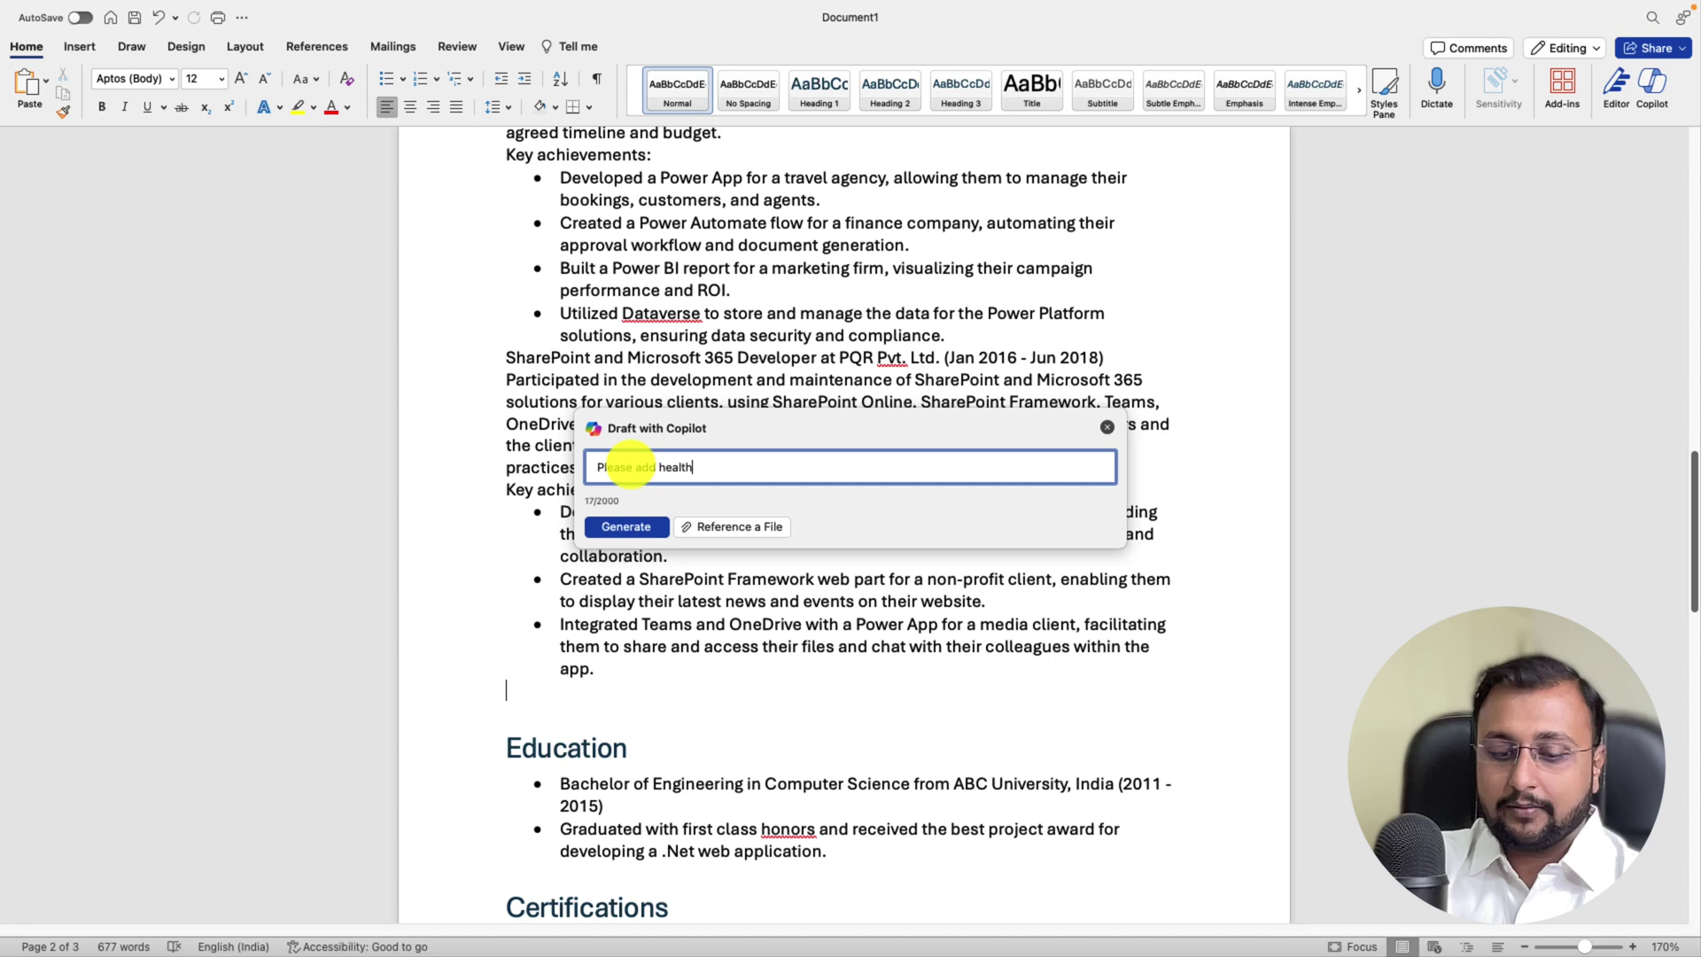
text(care domain)
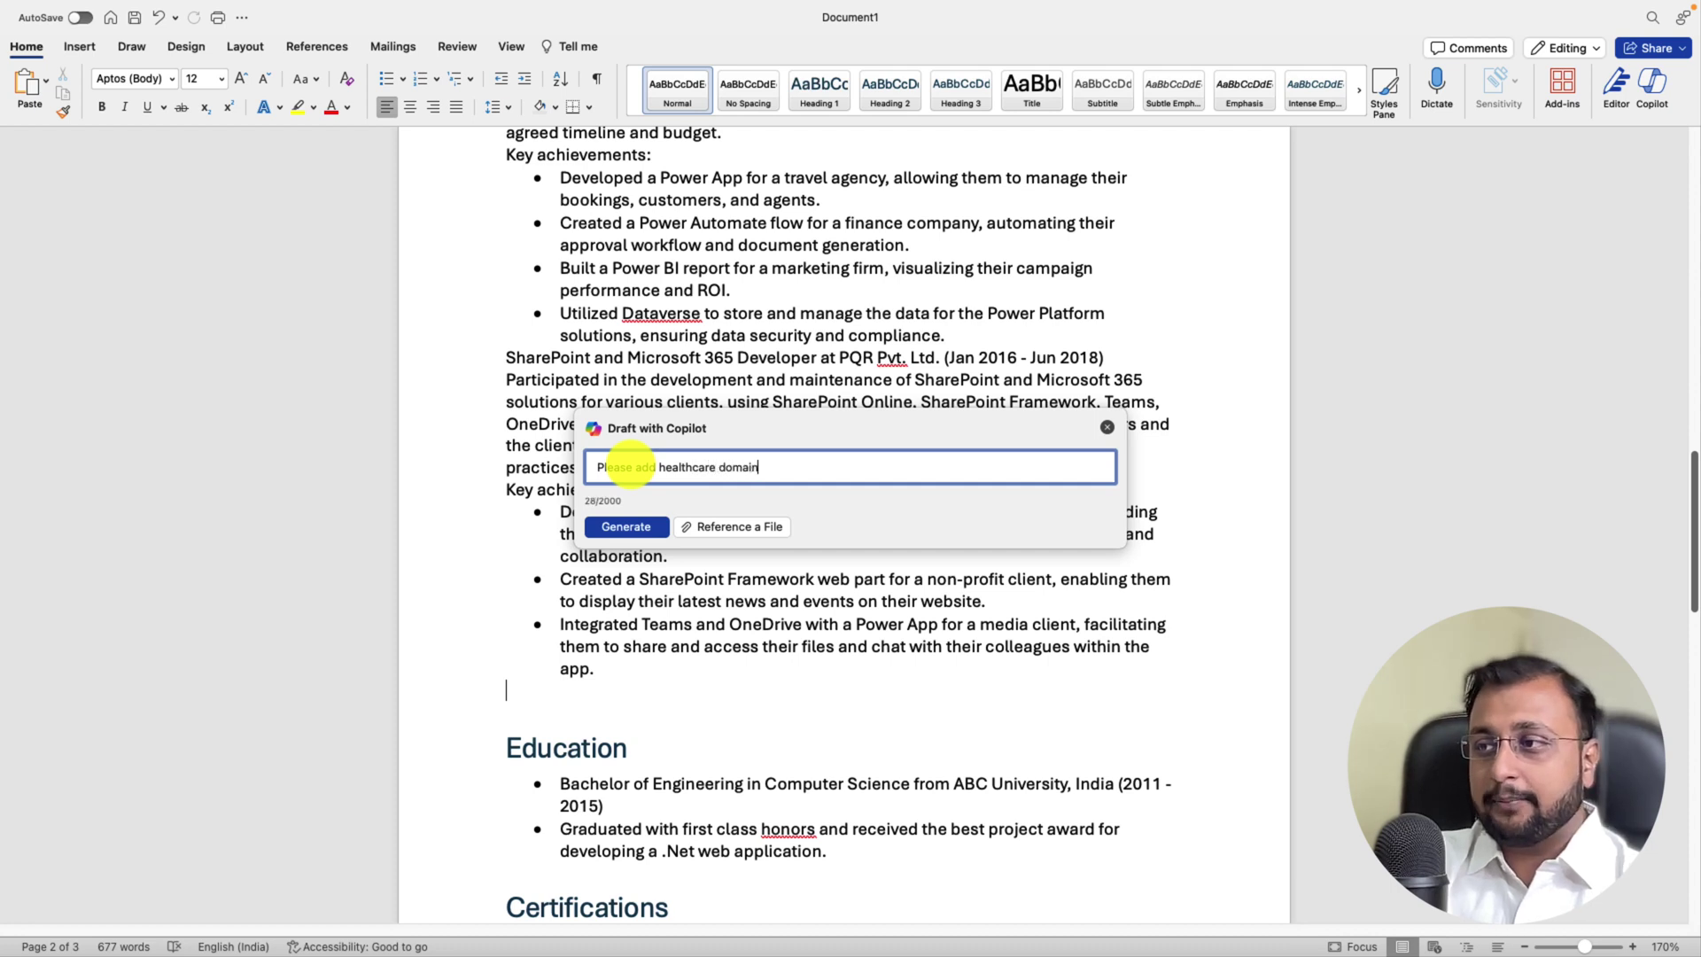
text( prohe)
key(BackSpace)
key(BackSpace)
Step: Generate, regenerate and keep the healthcare Power BI project, adding a blank line before 'Used Power Query'
text(ject with Power BI)
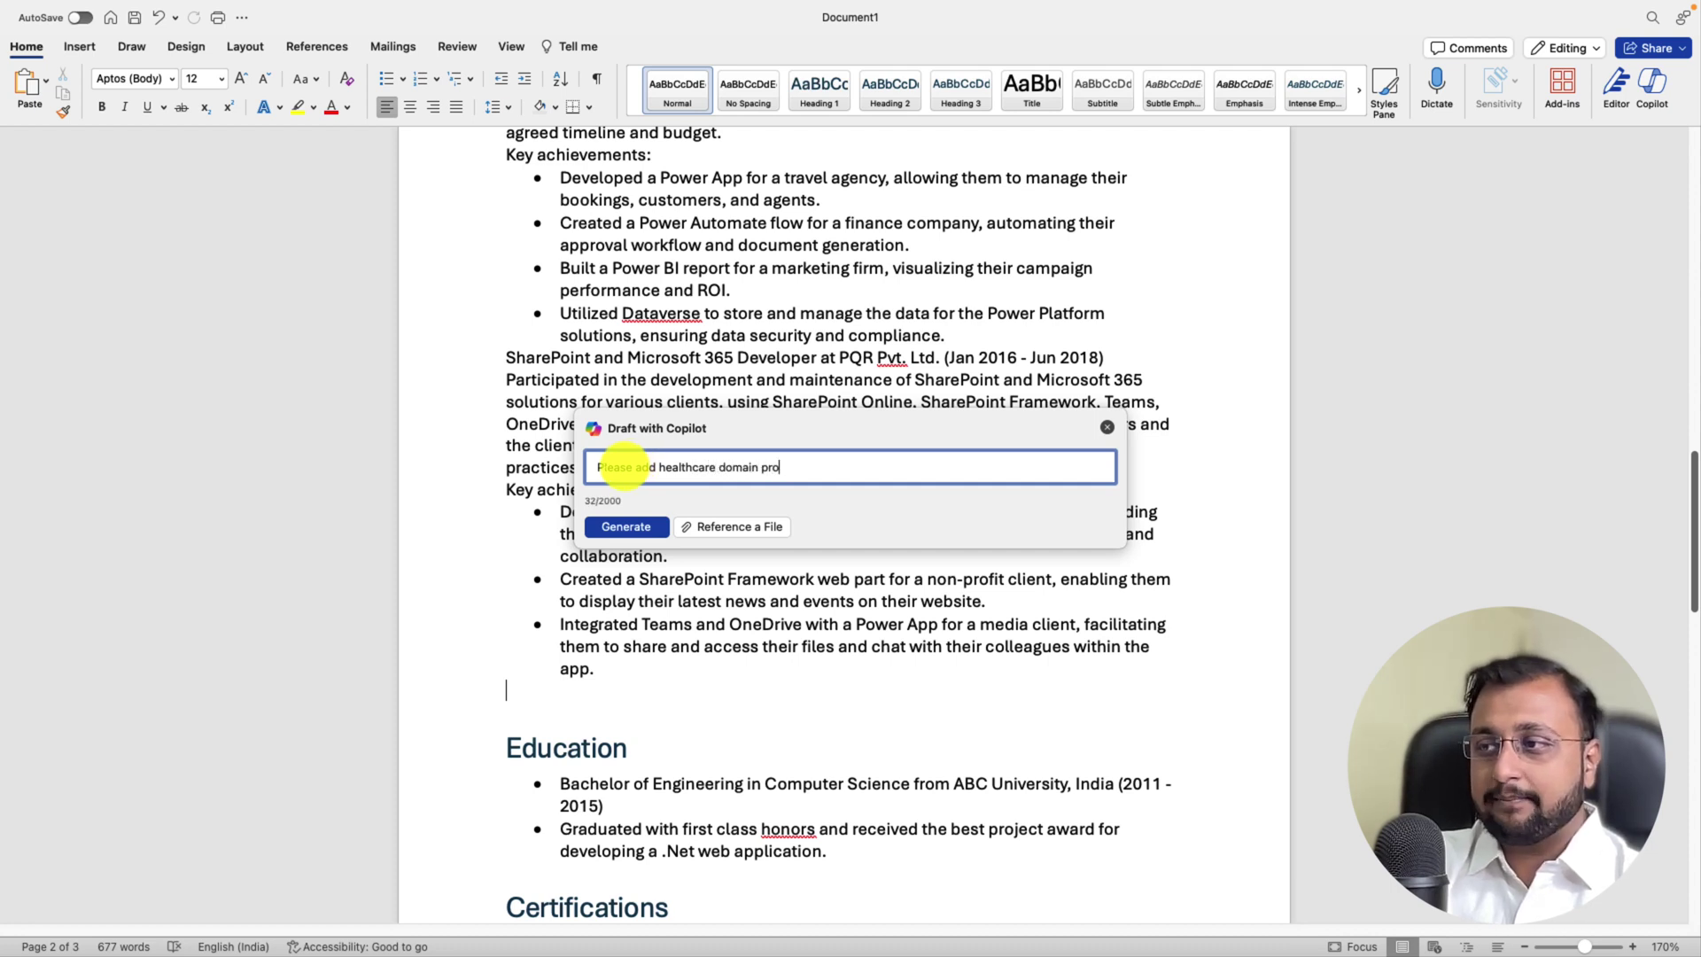
click(636, 529)
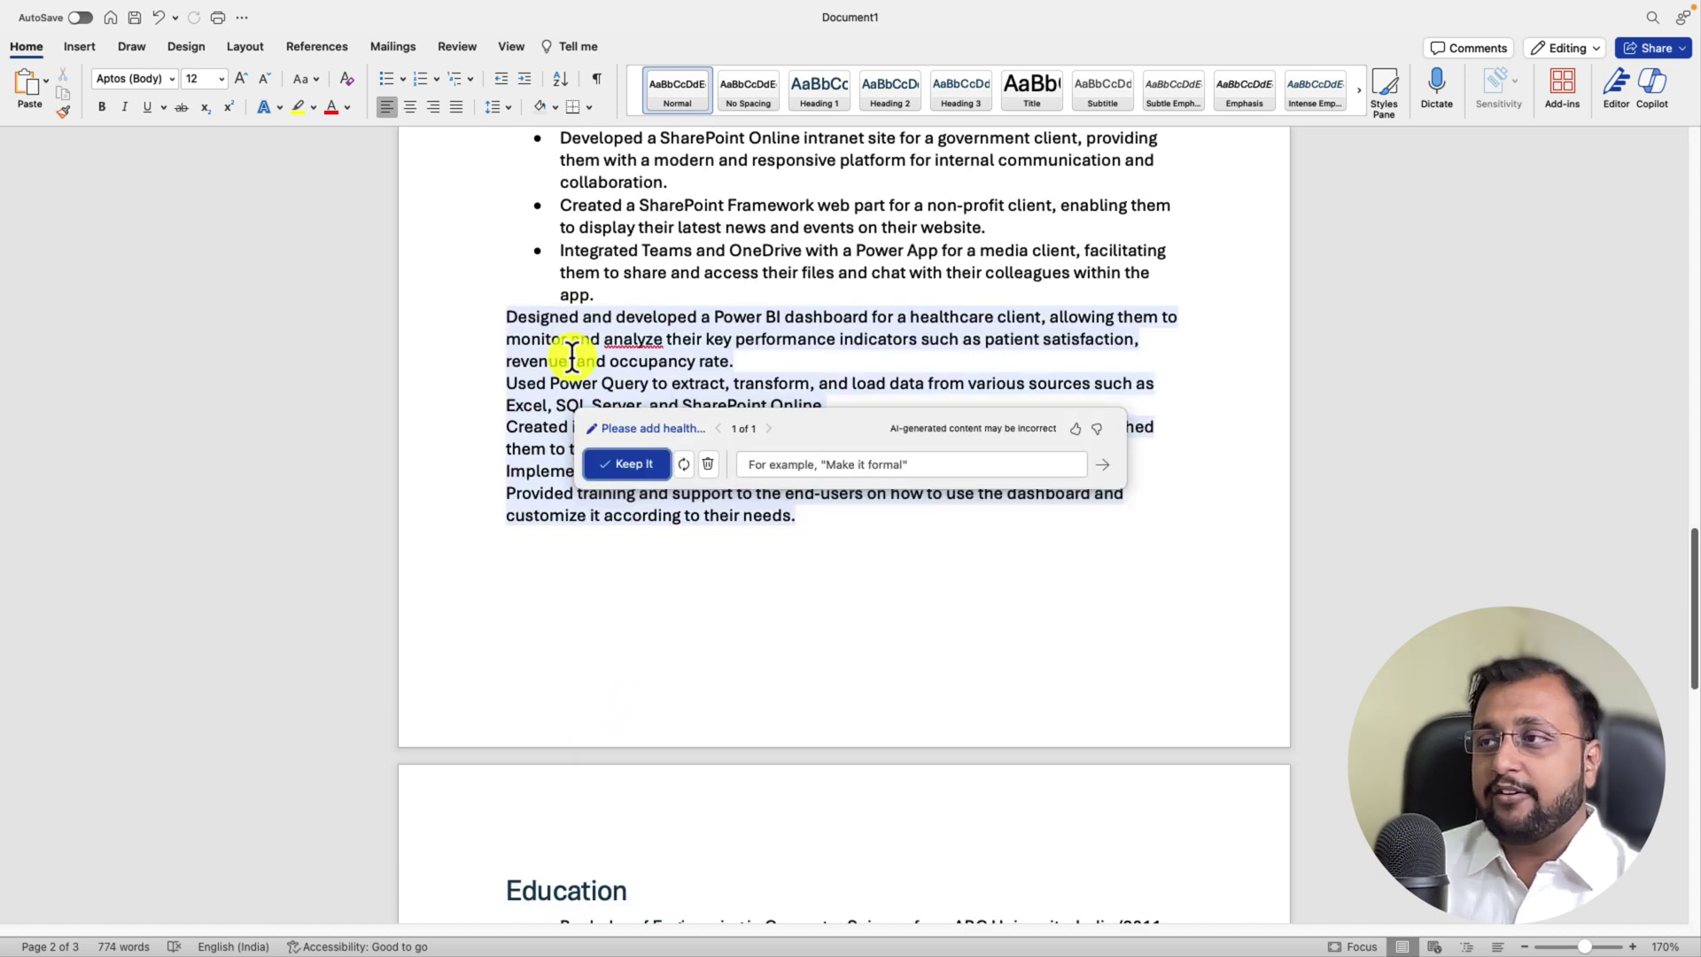
click(685, 466)
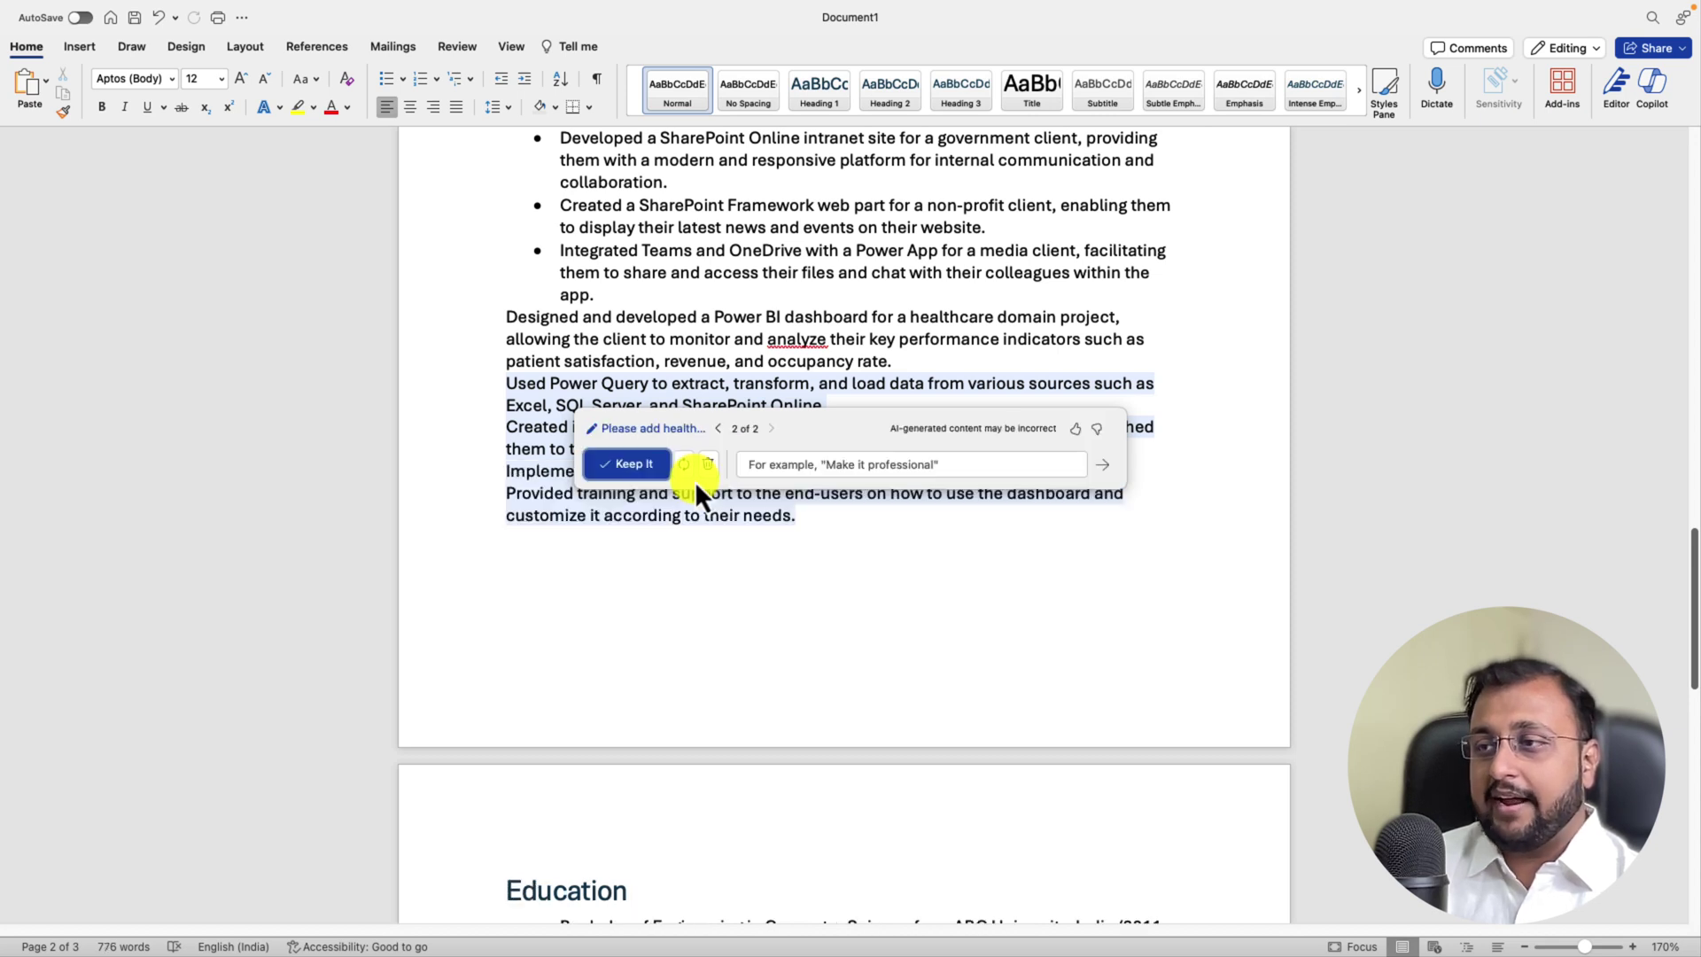
click(644, 464)
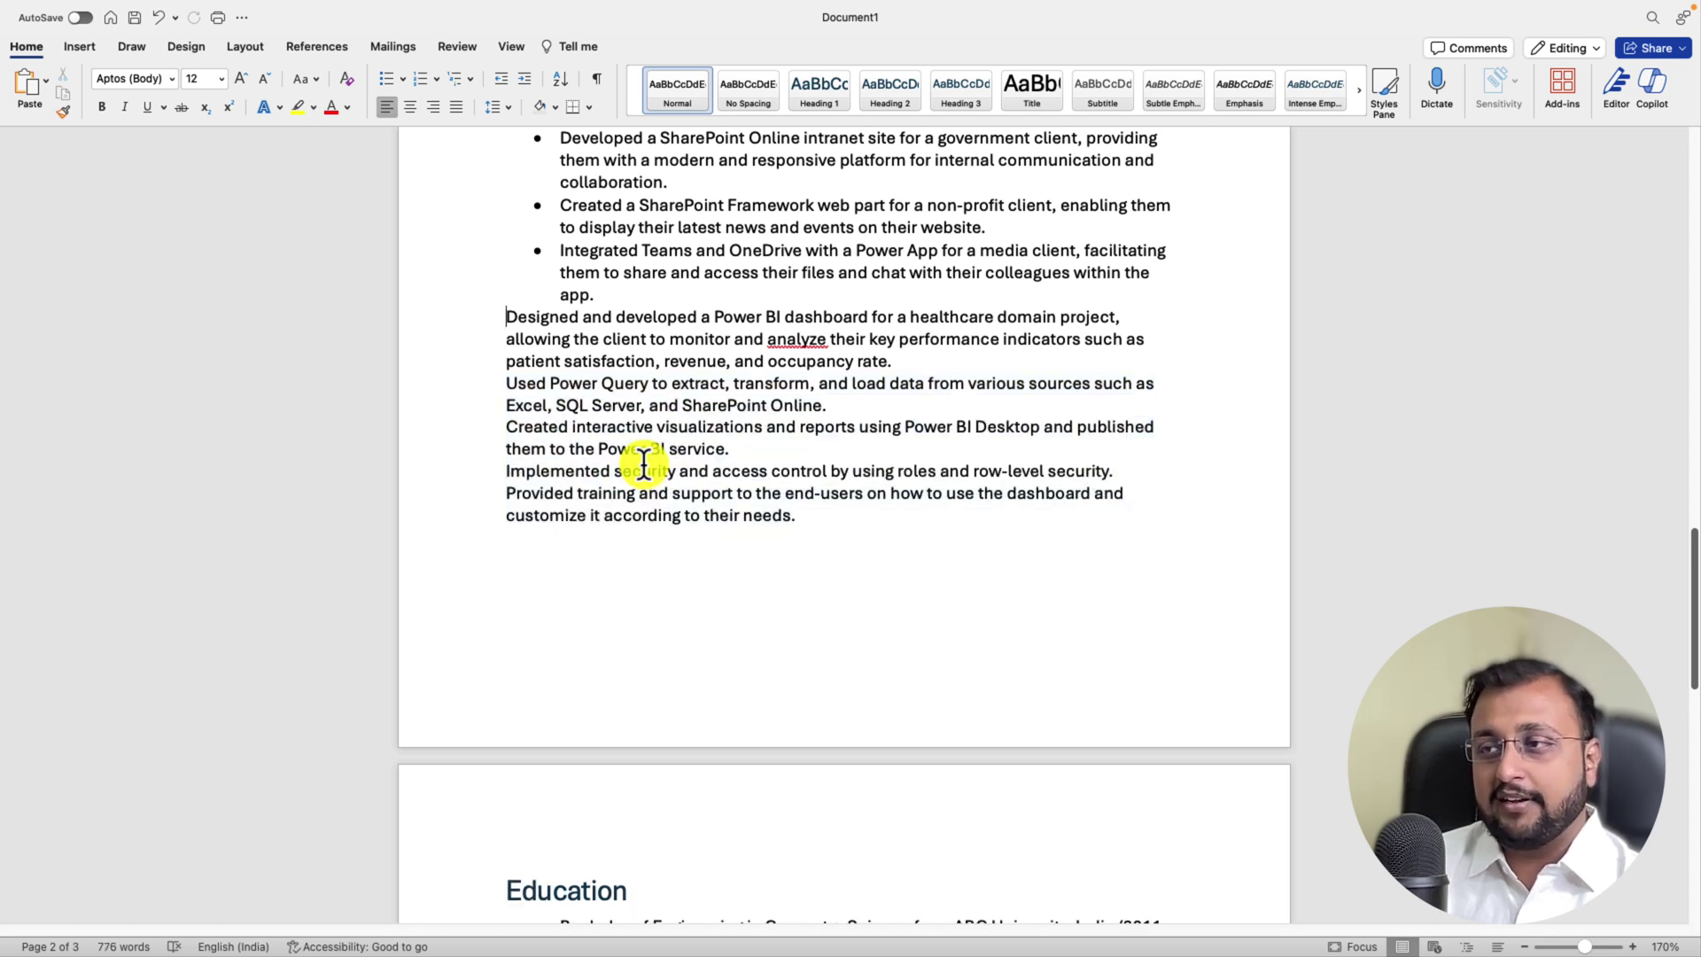
click(505, 388)
key(Return)
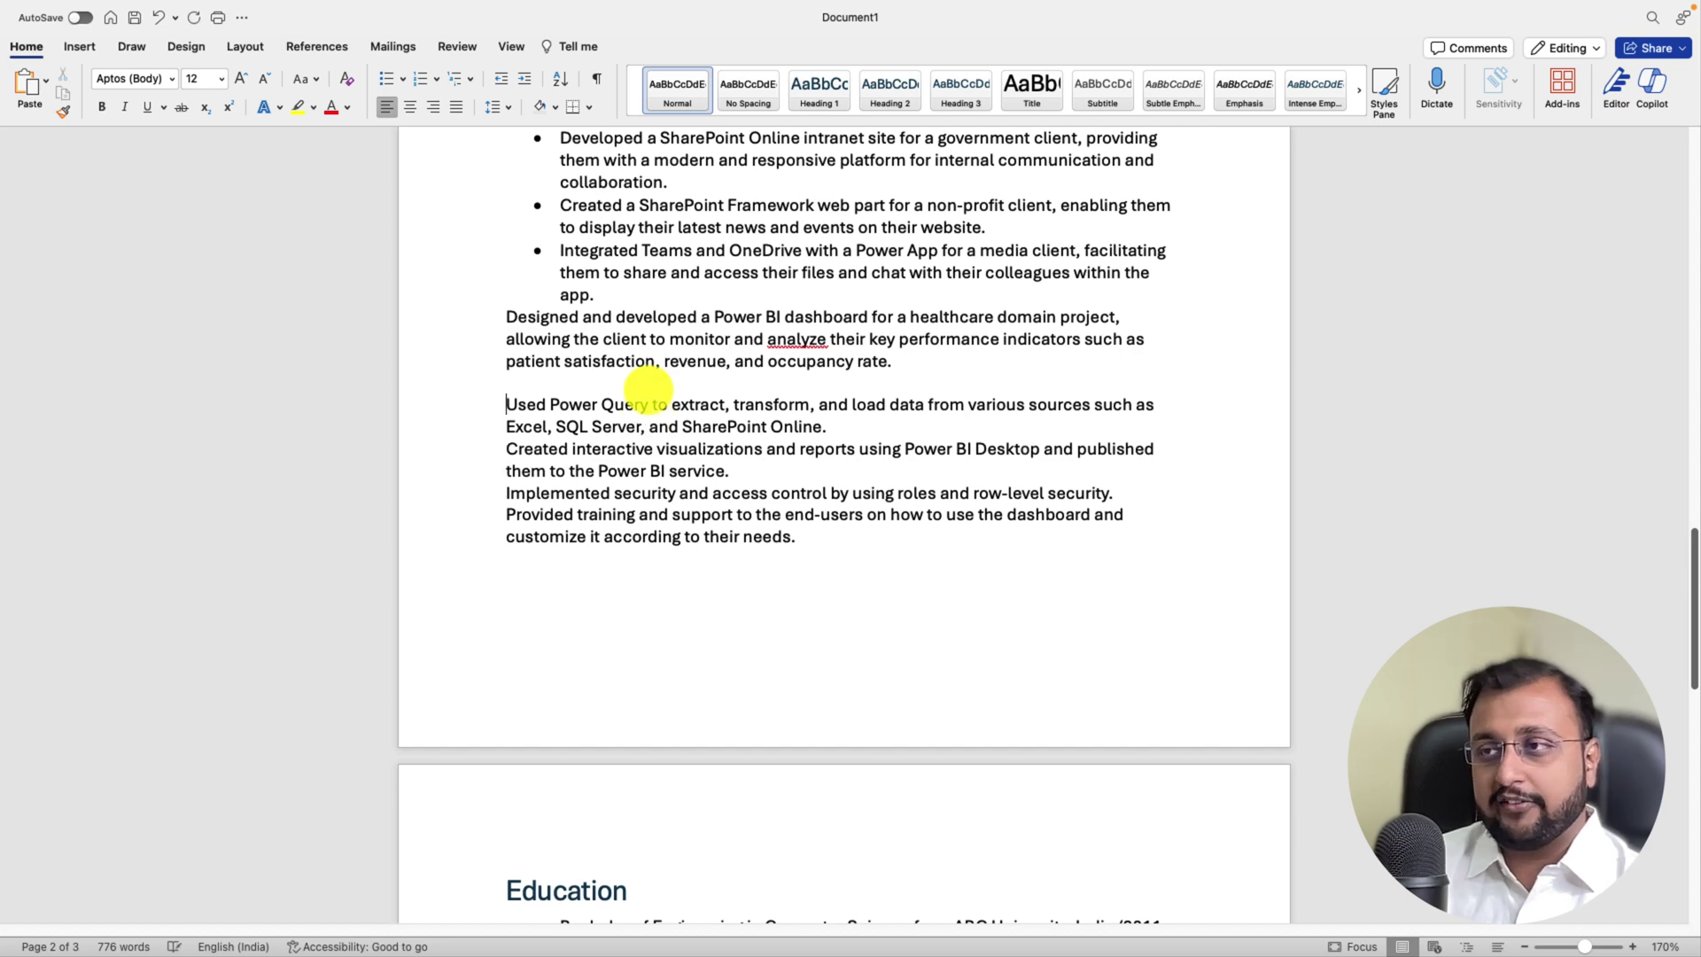
scroll(776, 418, down, 3)
scroll(776, 418, down, 3)
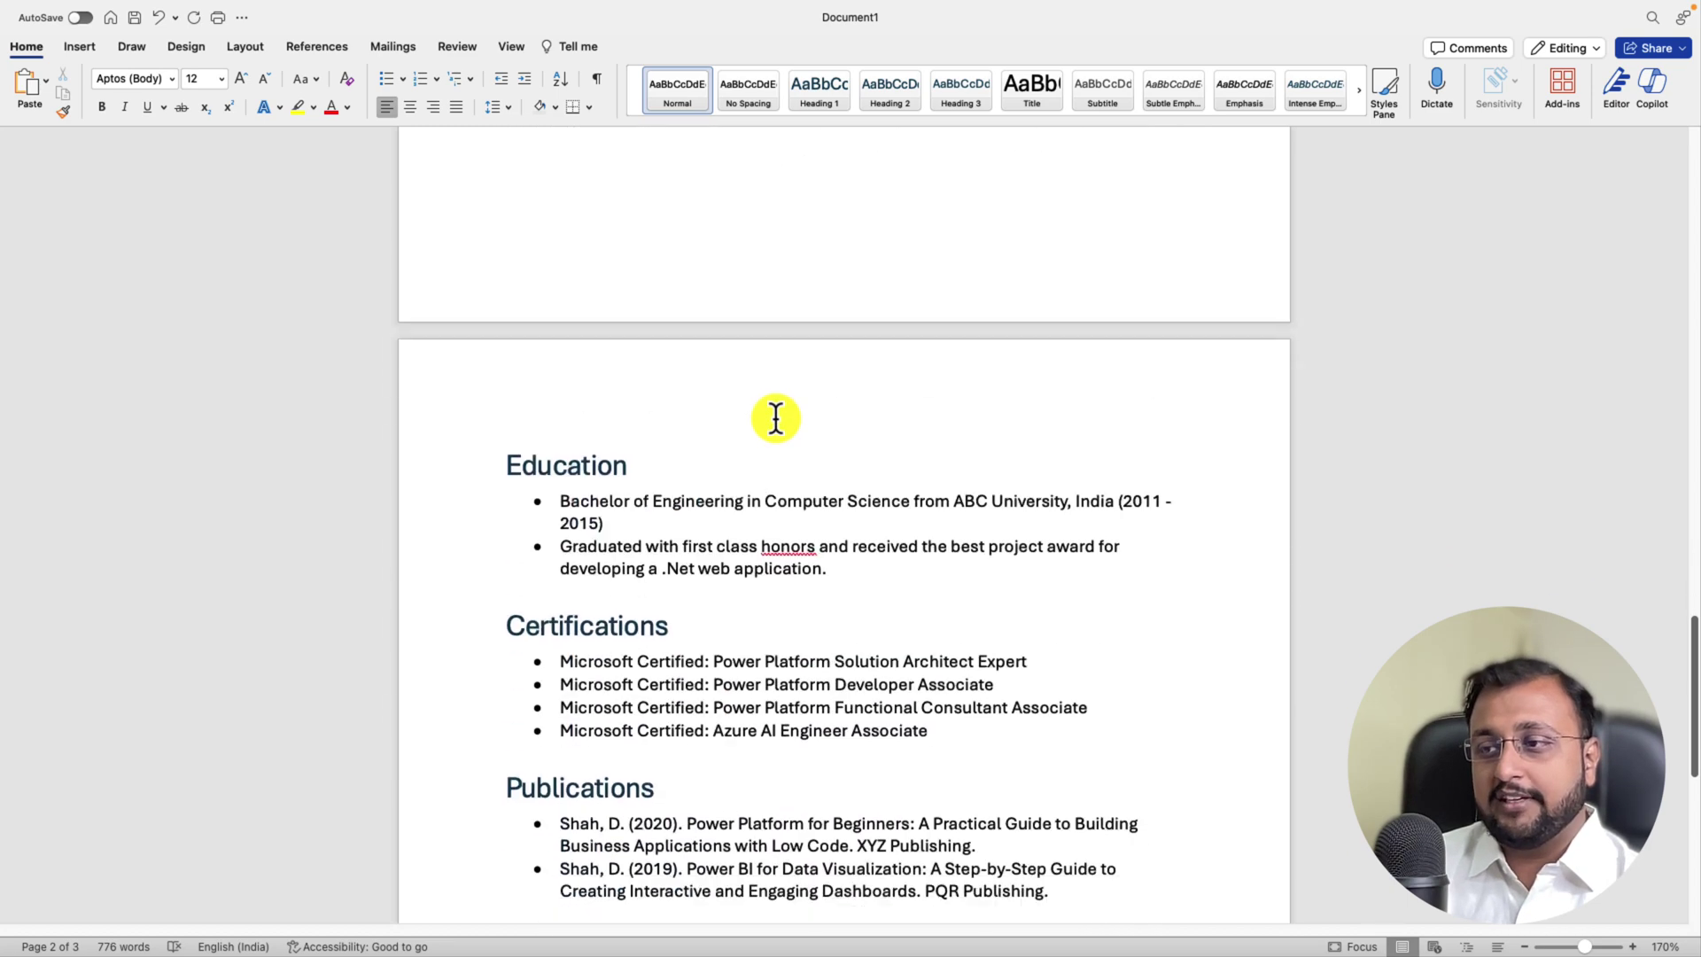
scroll(650, 497, down, 2)
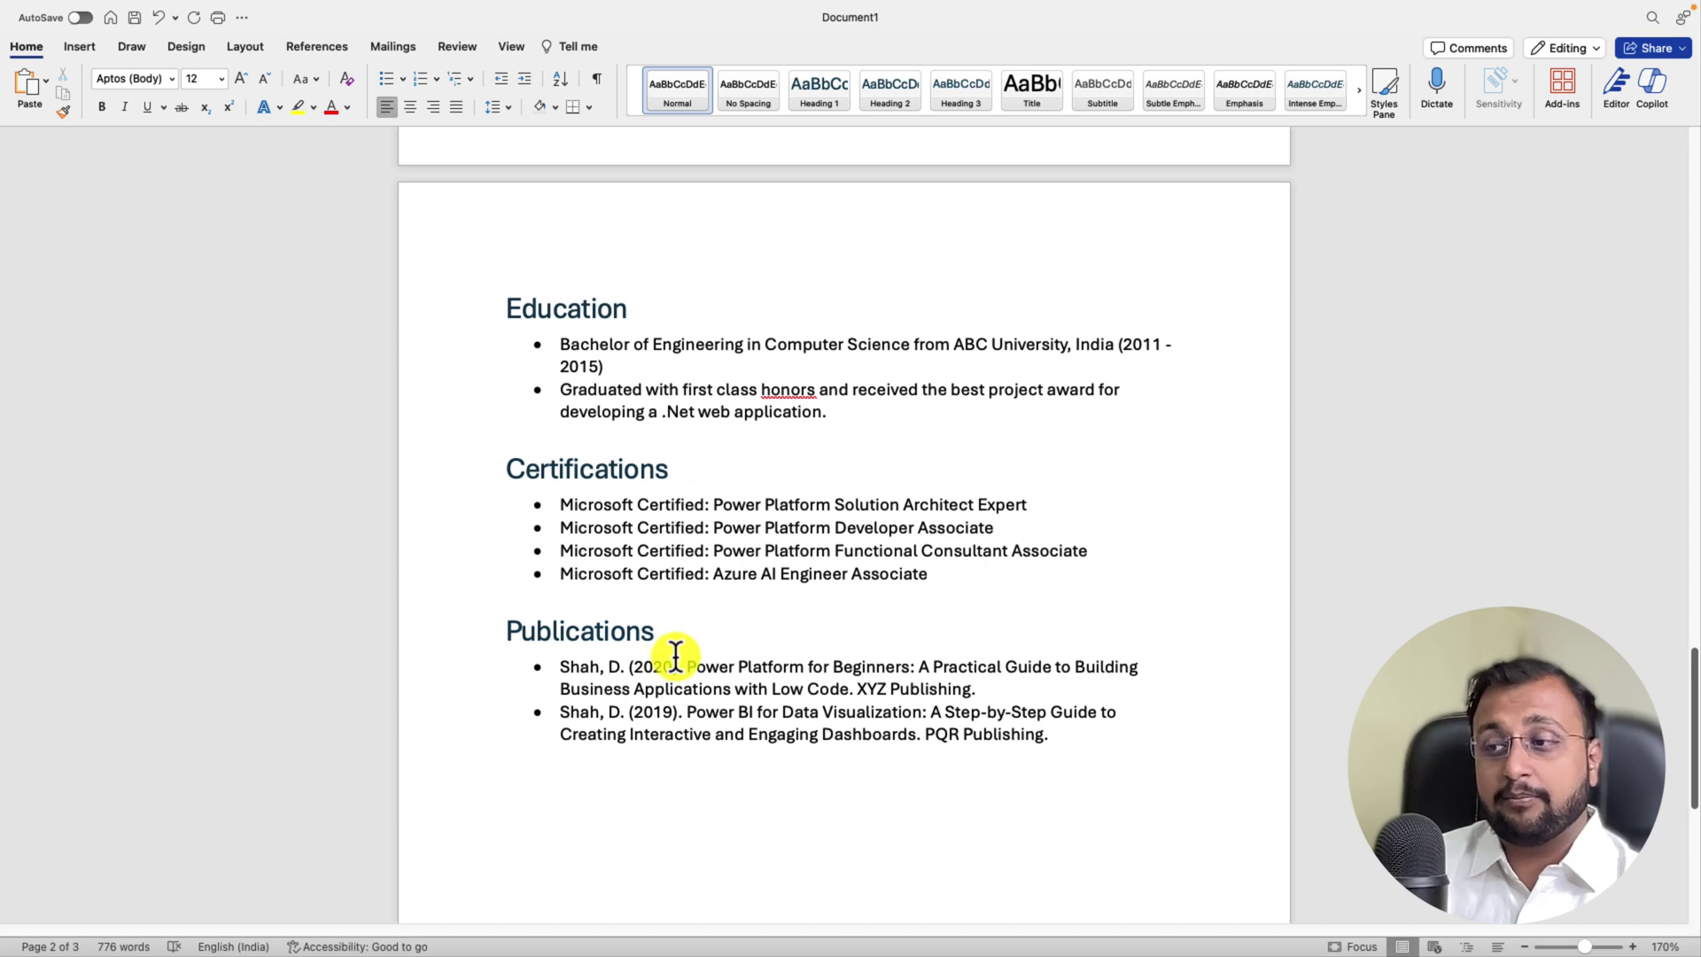
scroll(675, 654, down, 7)
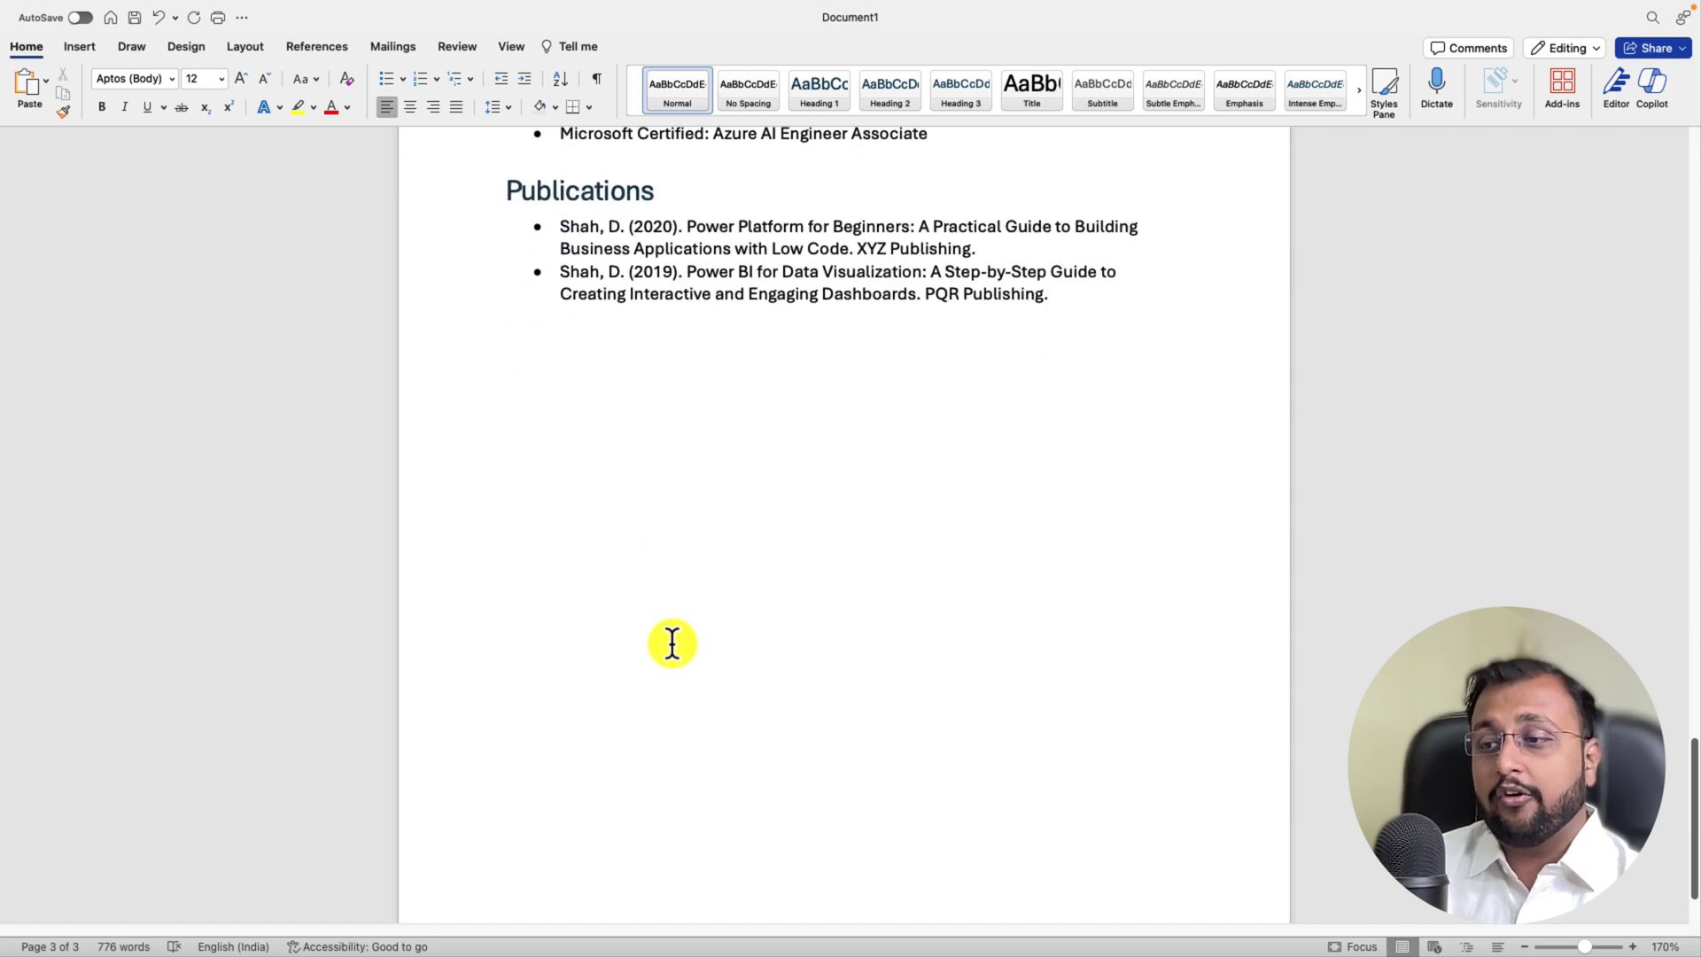
scroll(674, 640, up, 14)
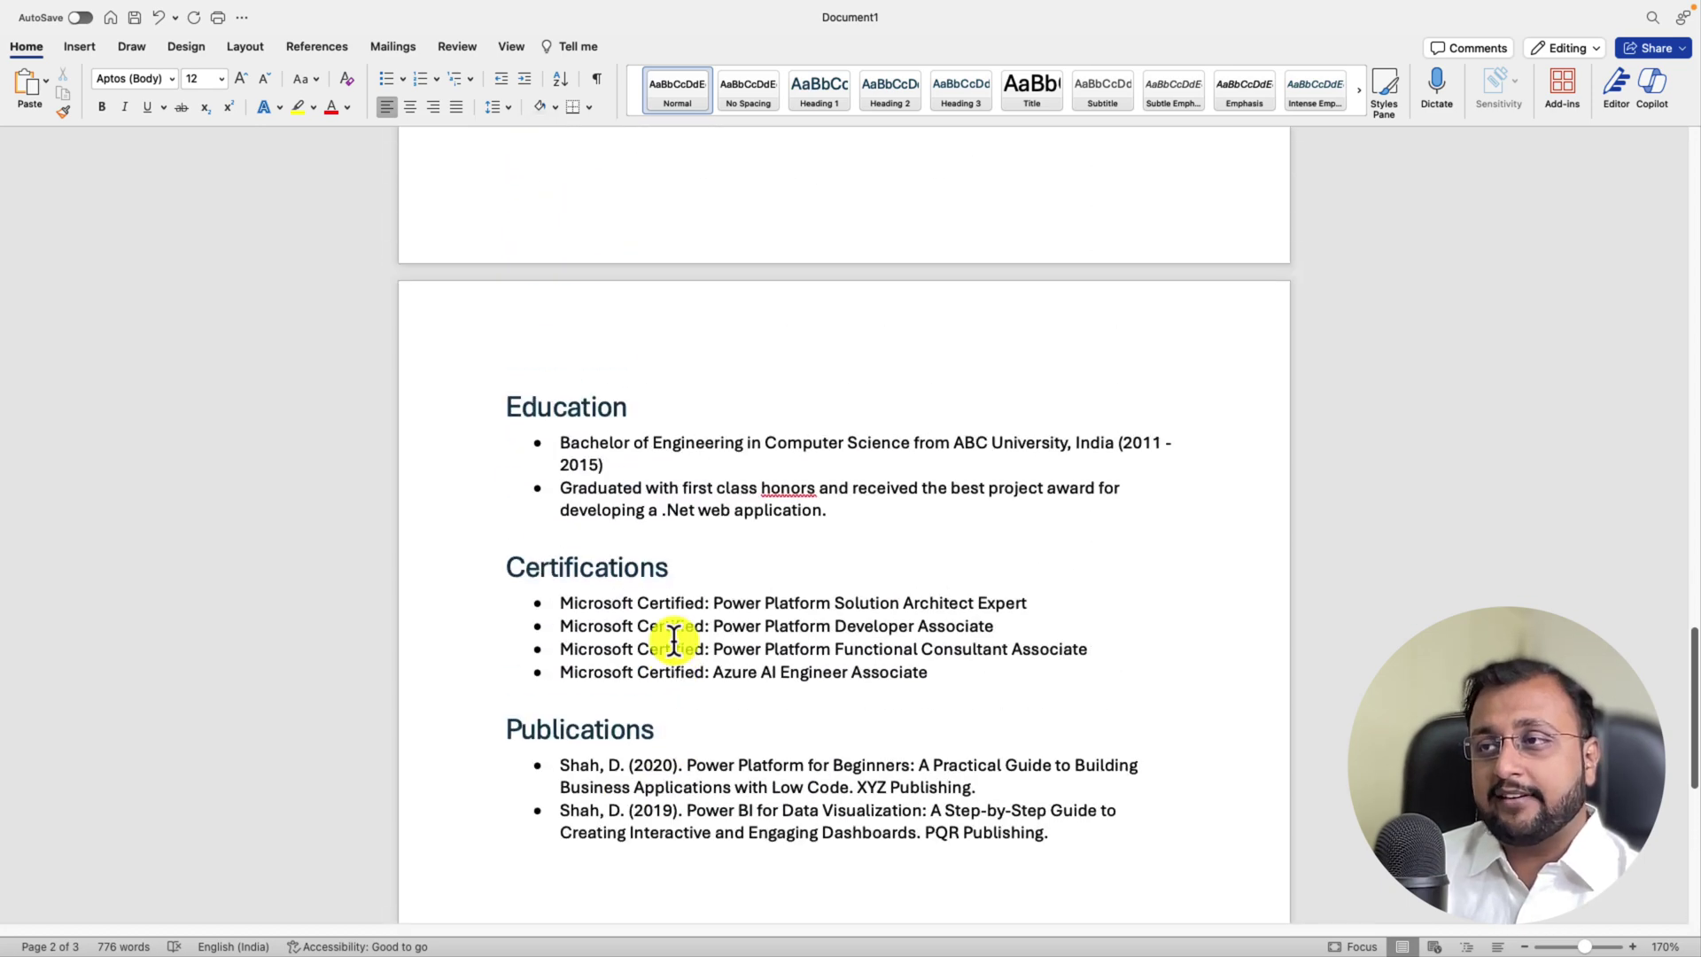
scroll(674, 640, up, 20)
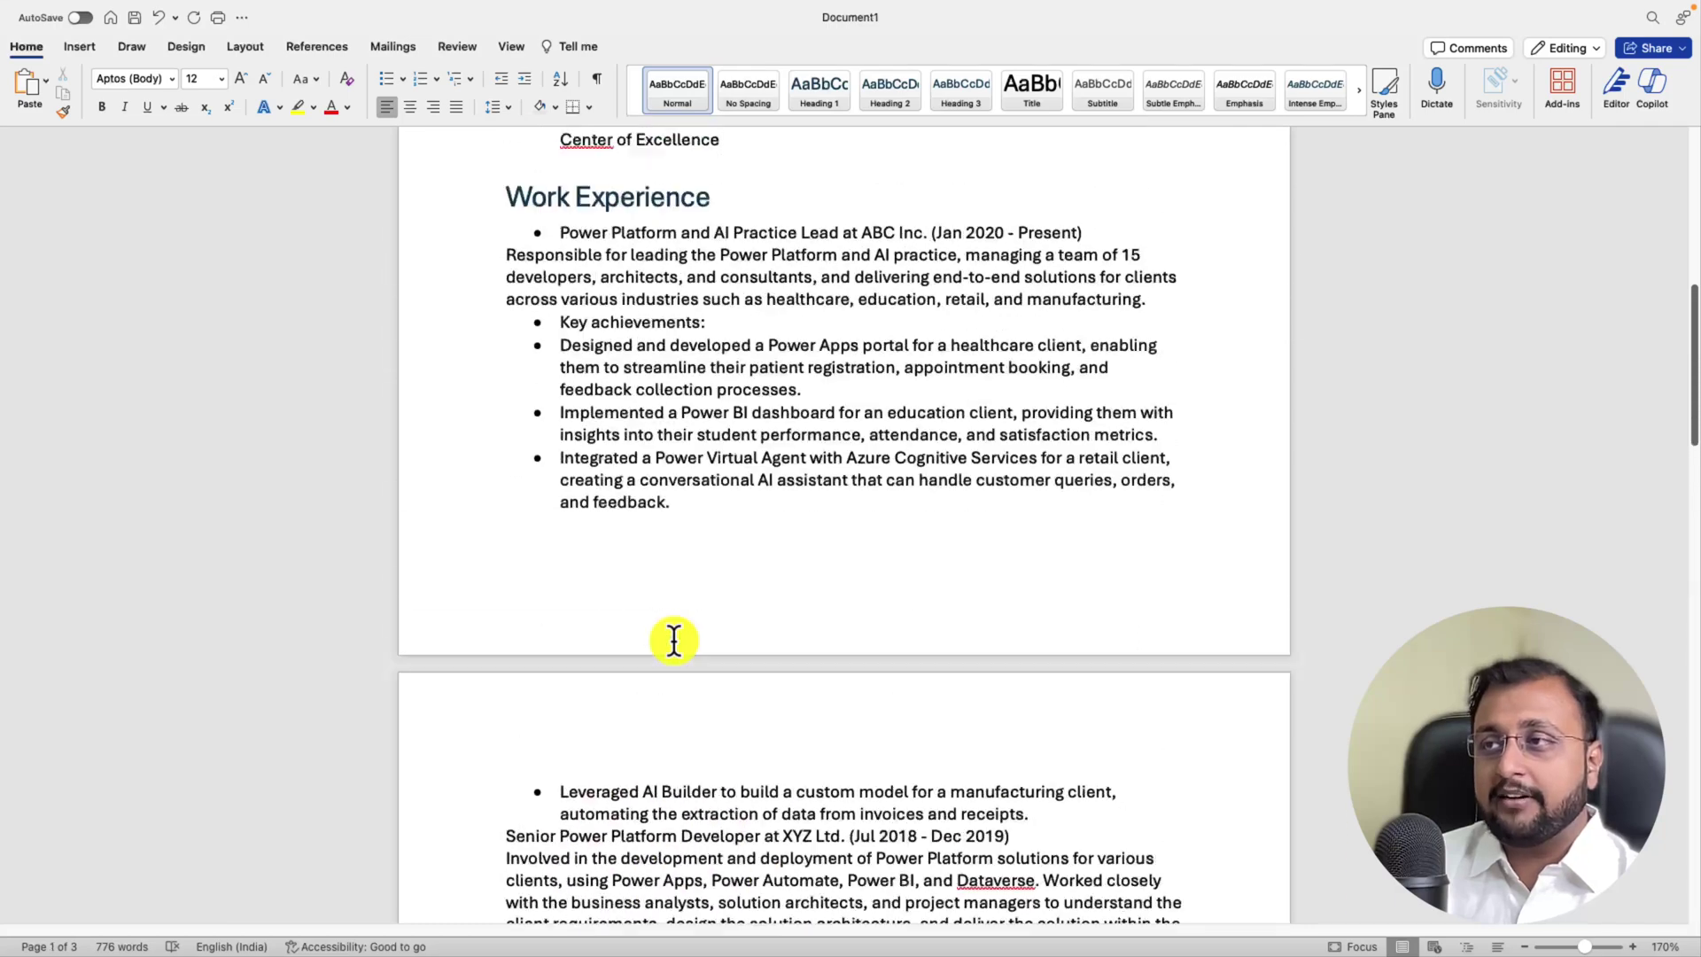